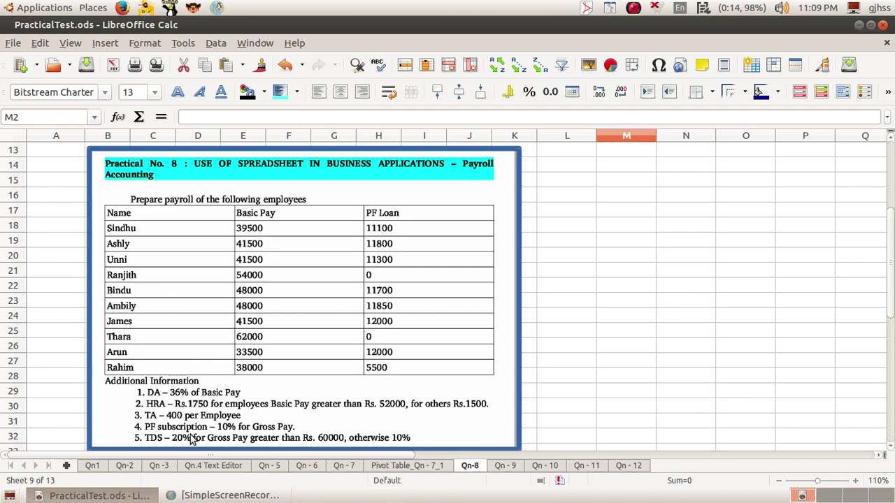
Step: Review the payroll exercise's employee data and its DA, HRA, TA, PF and TDS rules against the statement columns
scroll(192, 437, "down", 2)
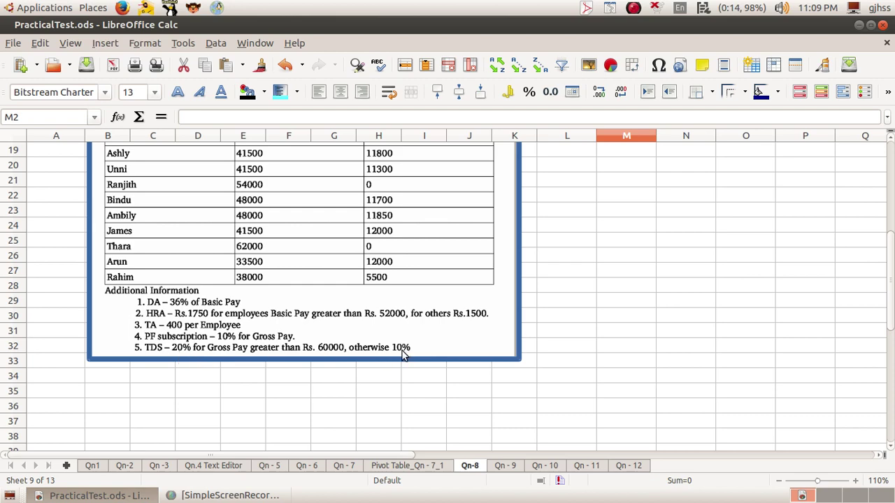
scroll(265, 318, "up", 2)
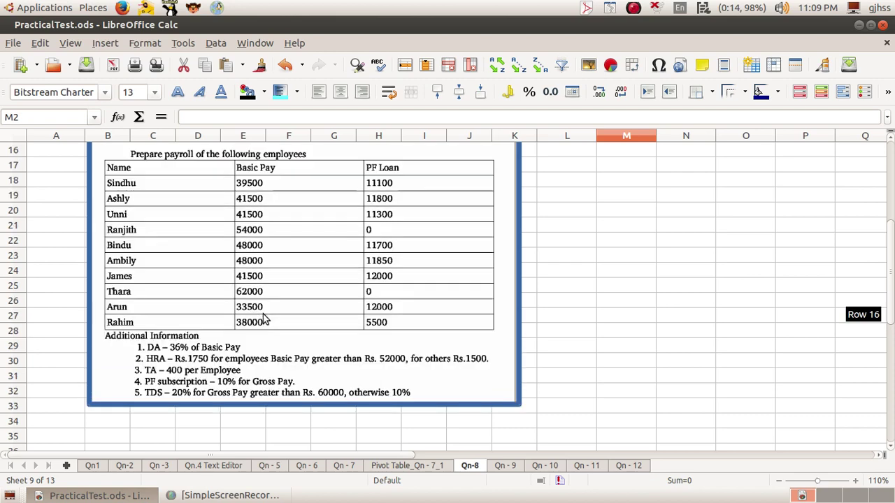
scroll(264, 318, "up", 4)
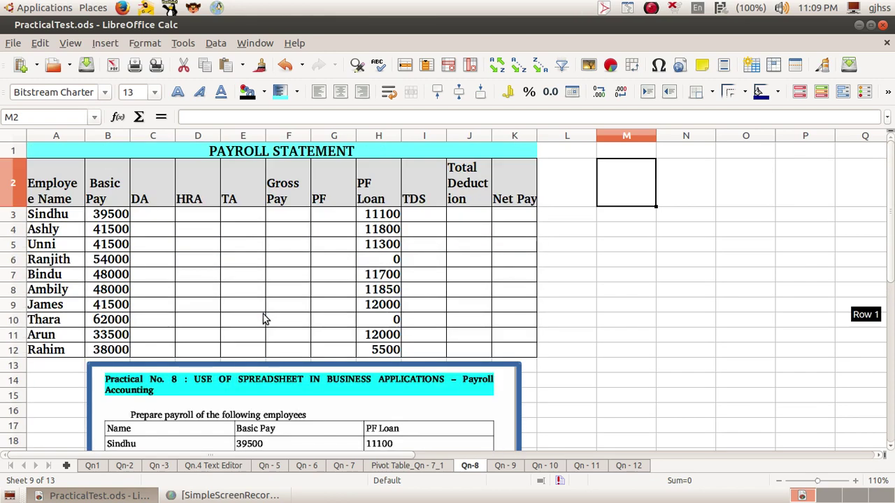
left_click(170, 156)
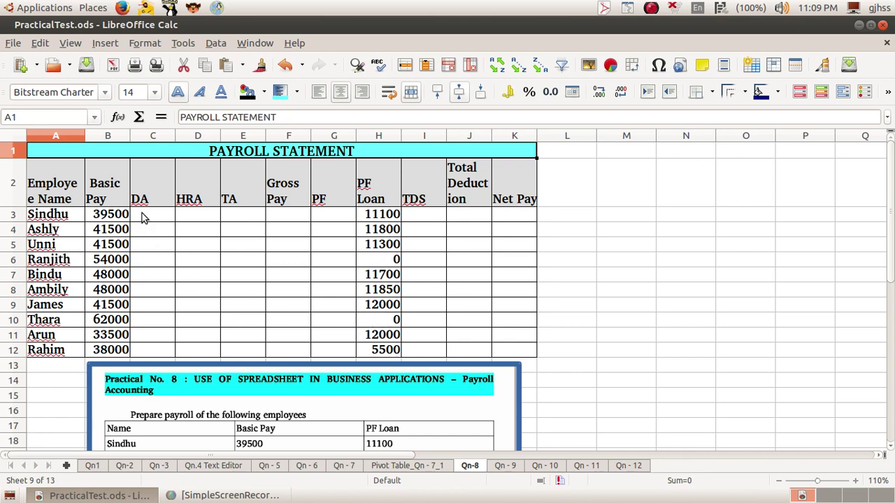
scroll(293, 397, "down", 3)
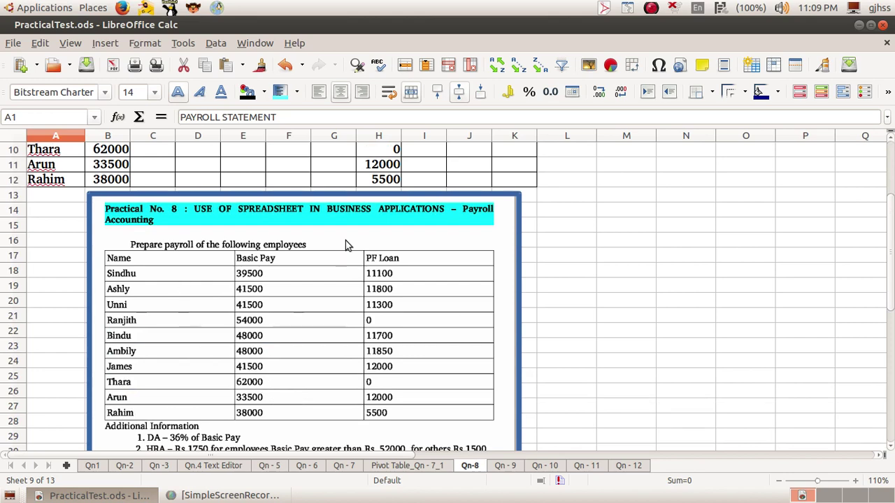
scroll(395, 385, "up", 3)
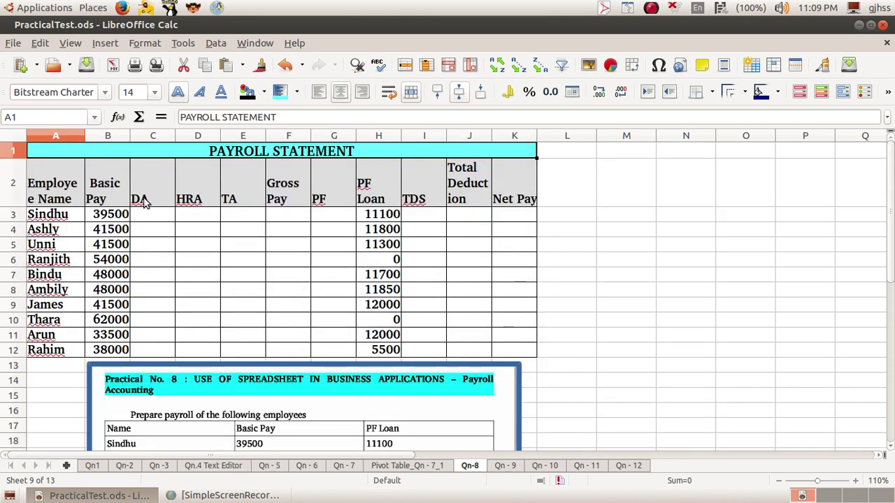
Step: Calculate the first employee's DA in C3 as 36% of basic pay with the formula =B3*36%
left_click(144, 217)
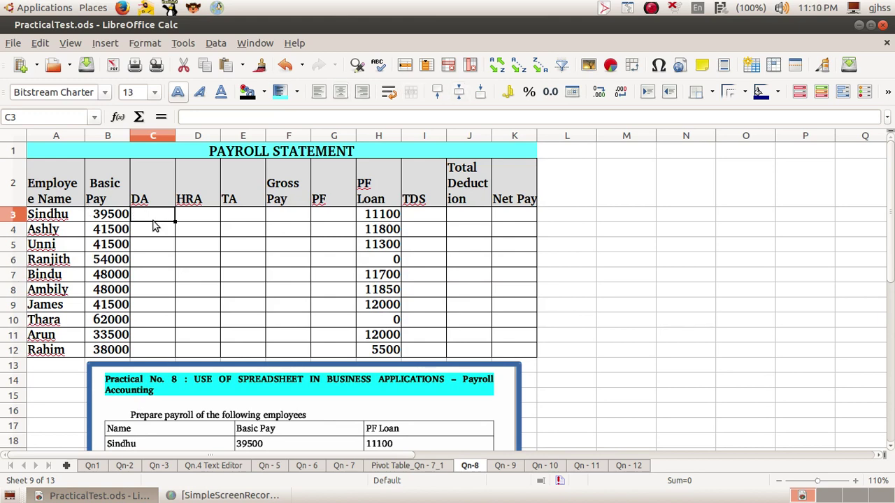
type("=")
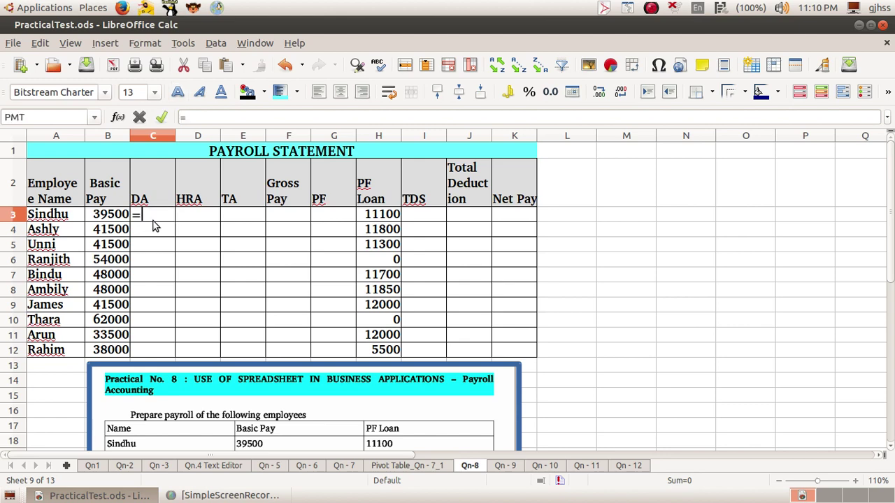
left_click(114, 220)
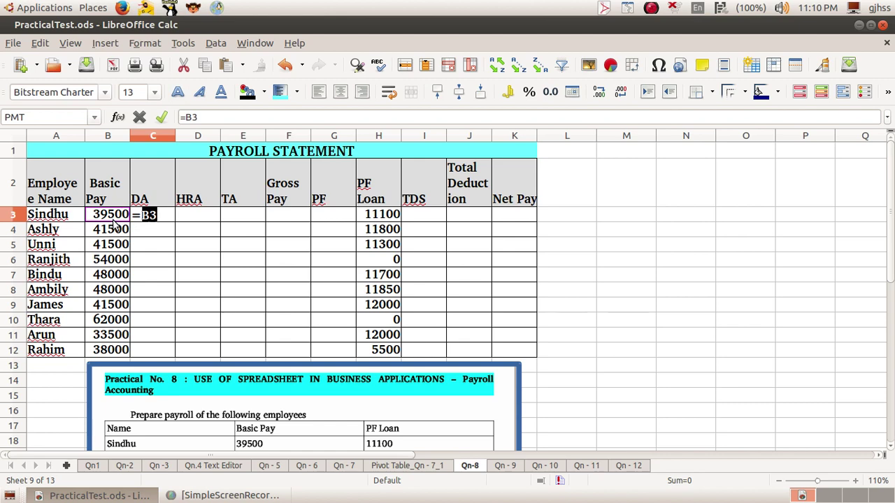
type("p36")
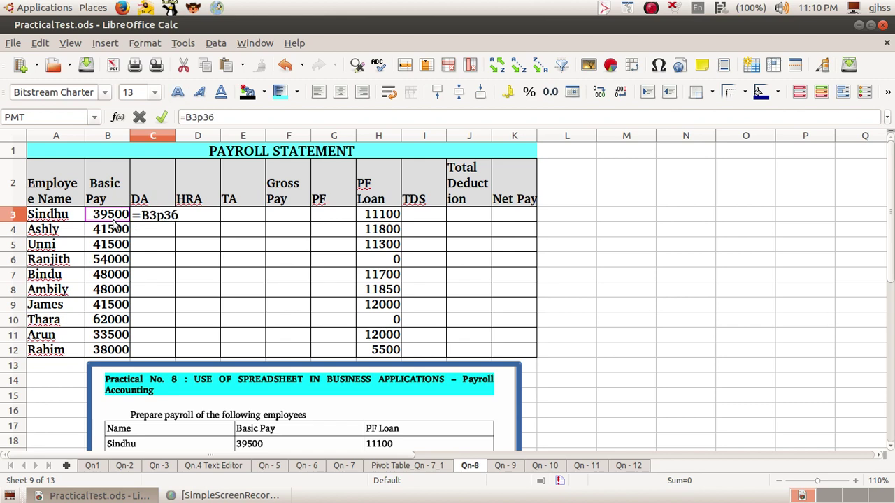
type("%")
key("BackSpace")
key("BackSpace")
key("BackSpace")
key("BackSpace")
type("*36%")
key("Return")
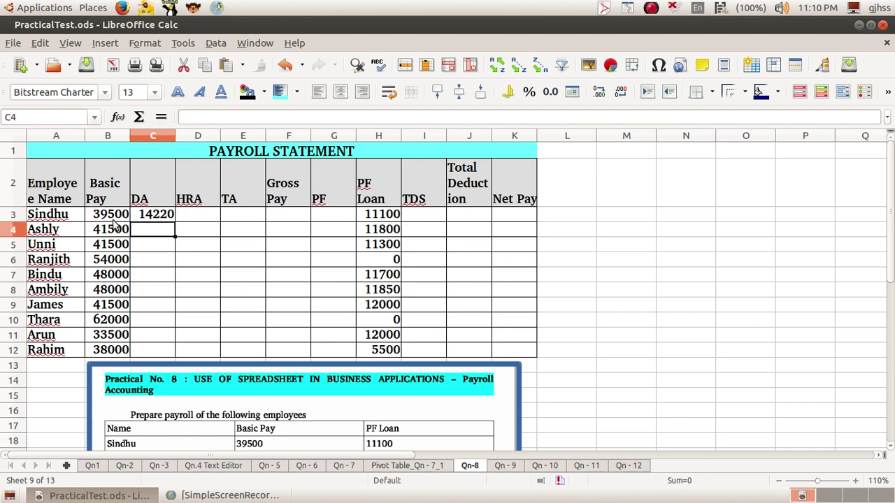
Step: Calculate the first employee's HRA in D3 with the formula =IF(B3>52000,1750,1500)
left_click(199, 223)
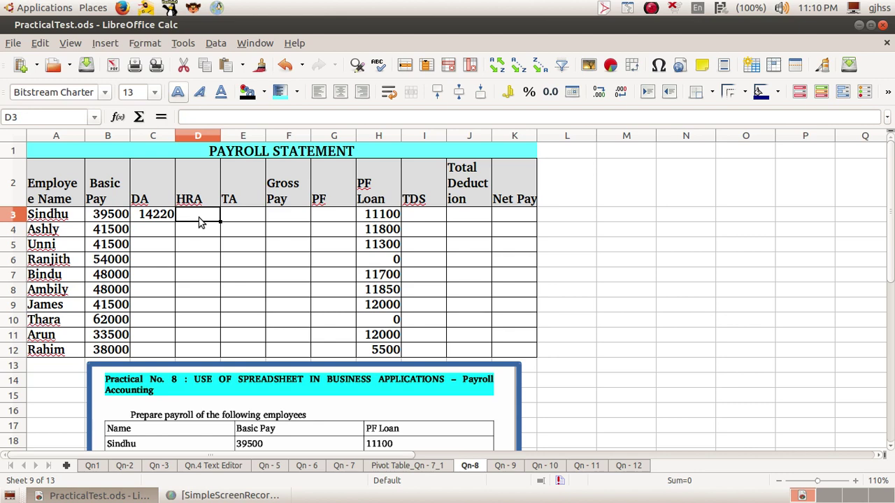
type("=")
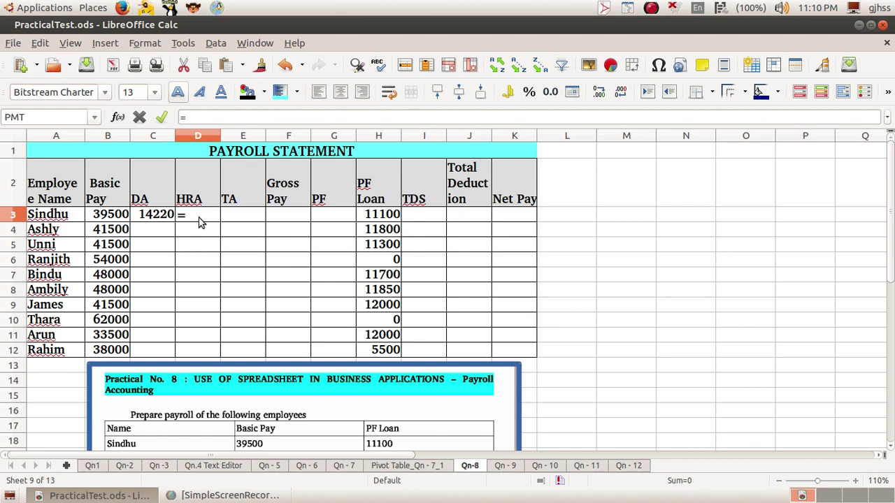
type("IF")
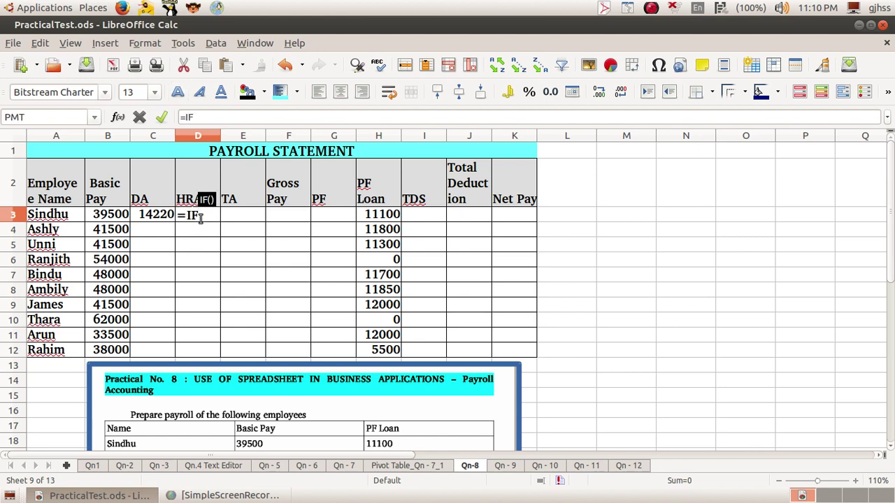
type("(")
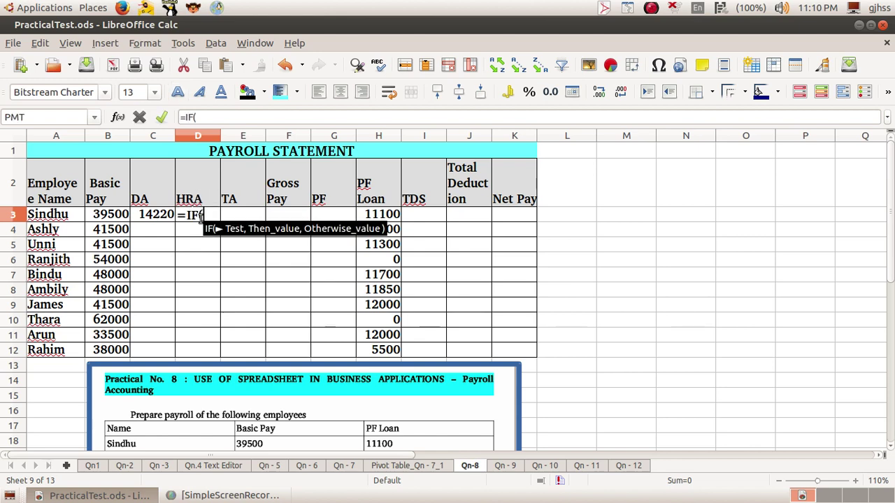
left_click(125, 217)
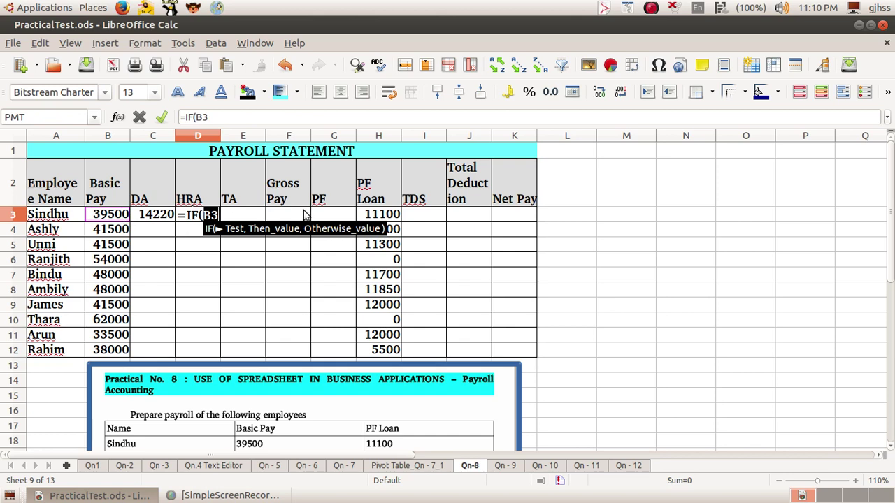
type(">5")
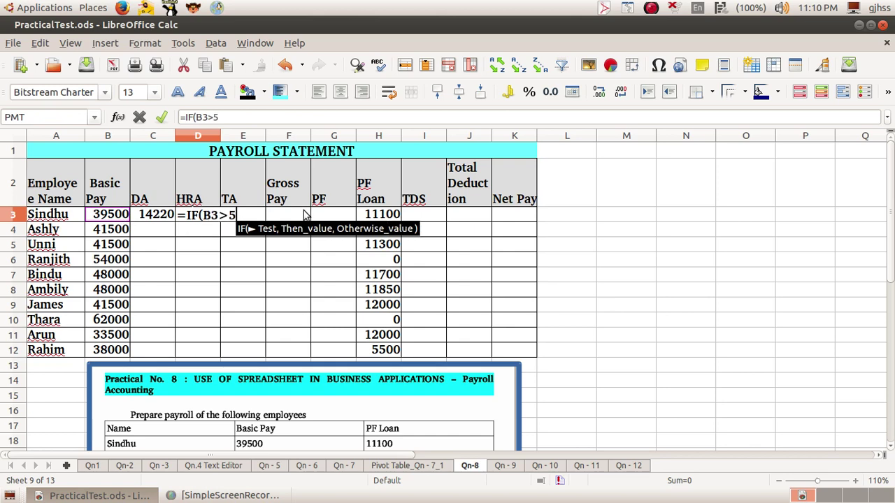
type("2000")
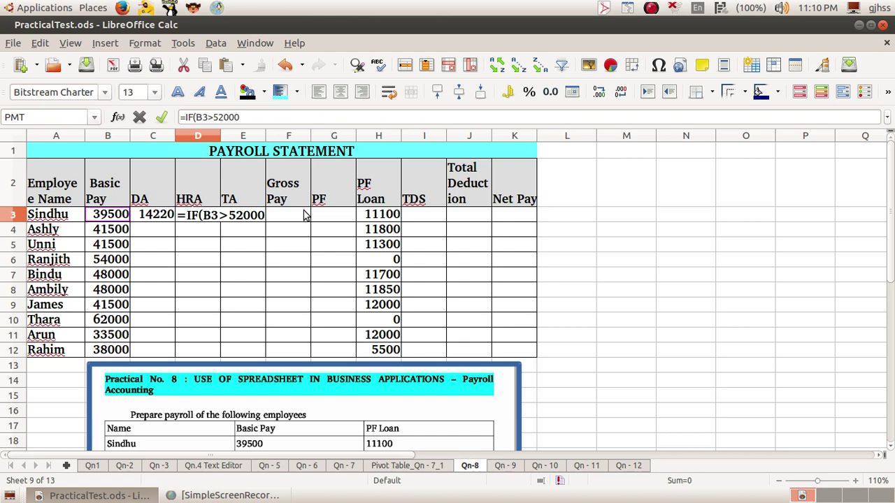
type(",1750,")
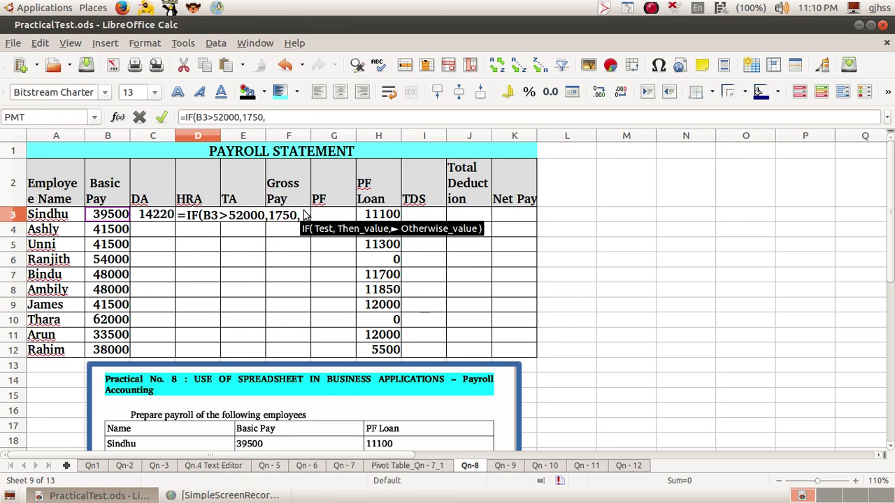
type("1500)")
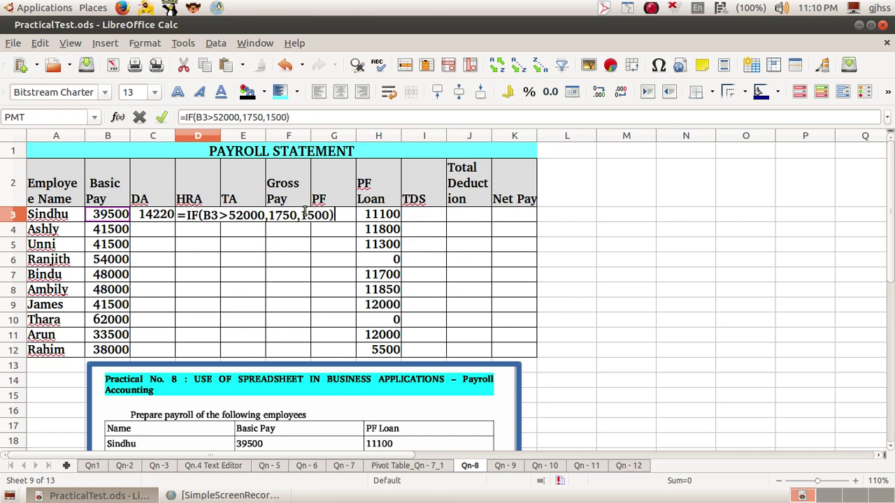
key("Return")
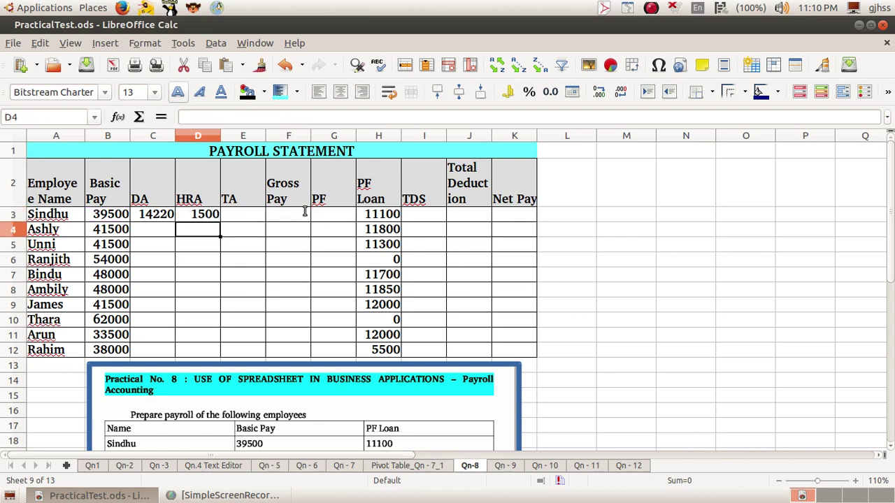
Step: Enter 400 as the first employee's TA in E3 and calculate the gross pay in F3 with =SUM(B3:E3)
left_click(253, 218)
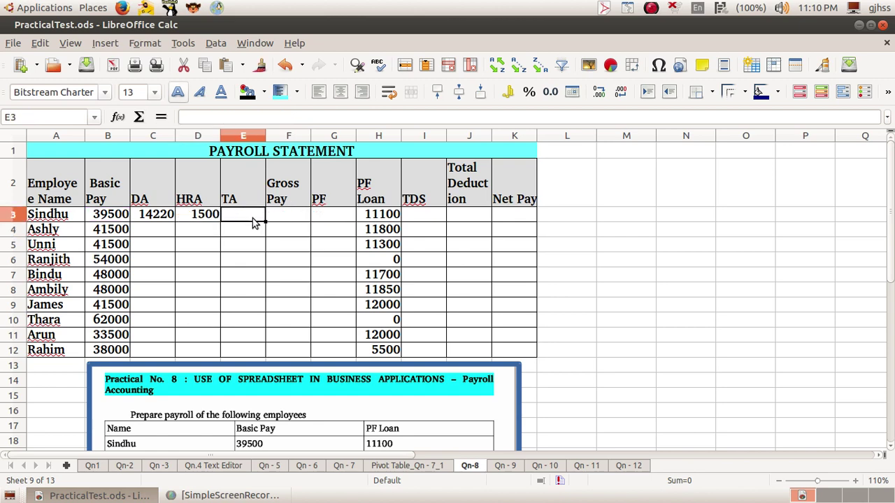
type("400")
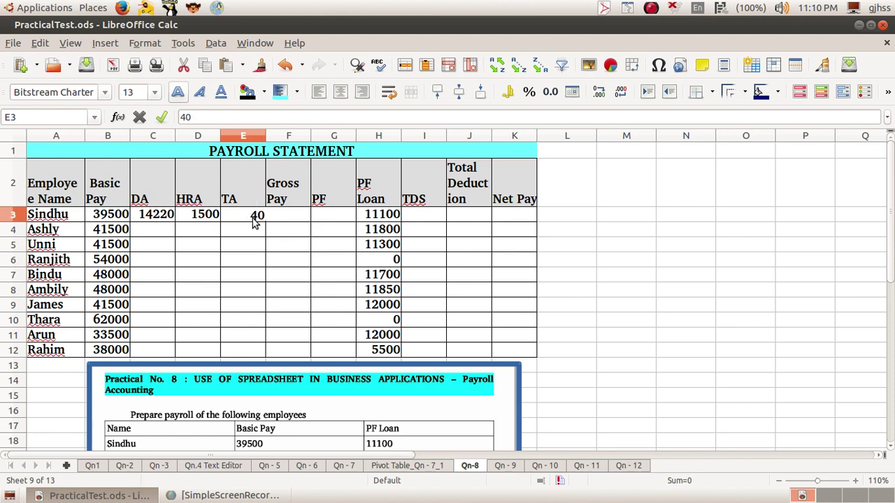
left_click(278, 219)
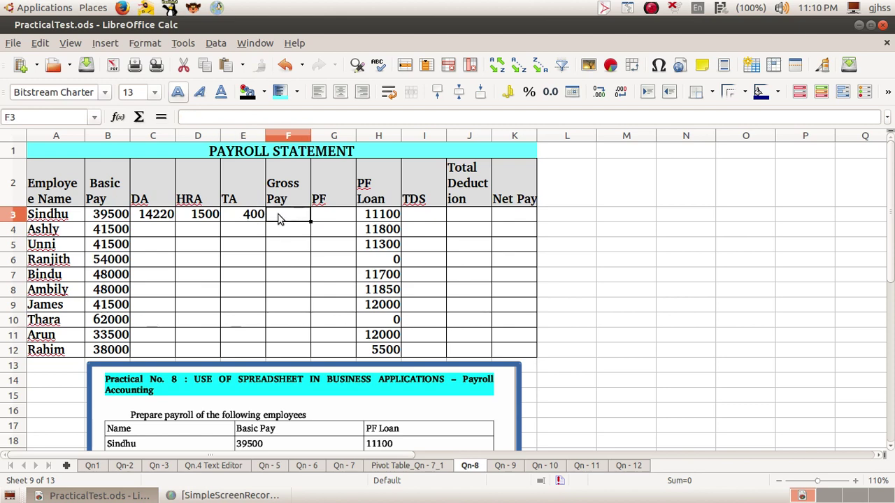
type("=")
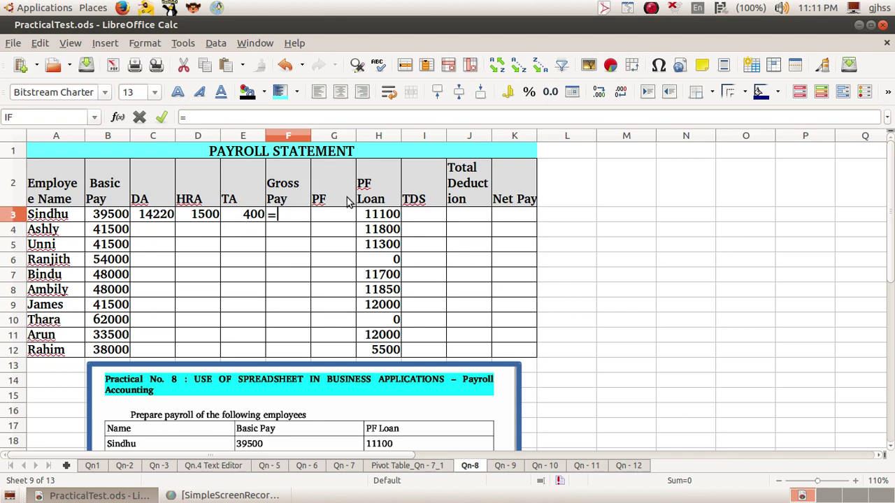
type("SU")
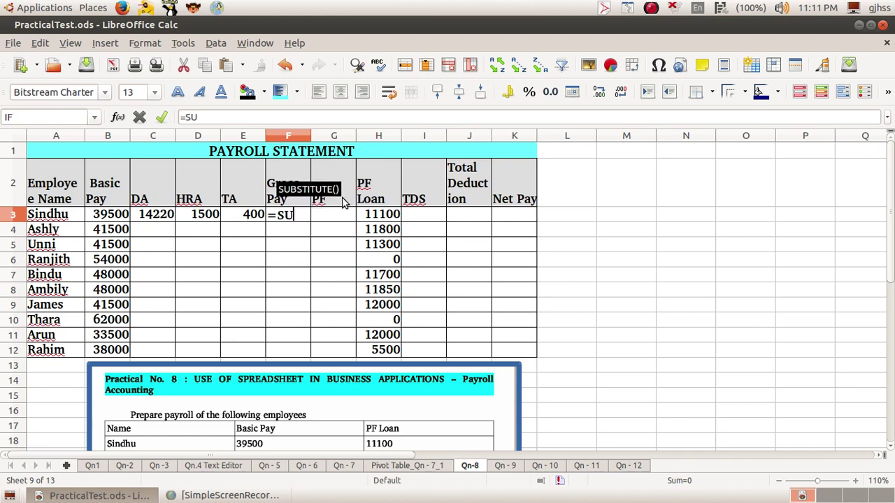
type("M(")
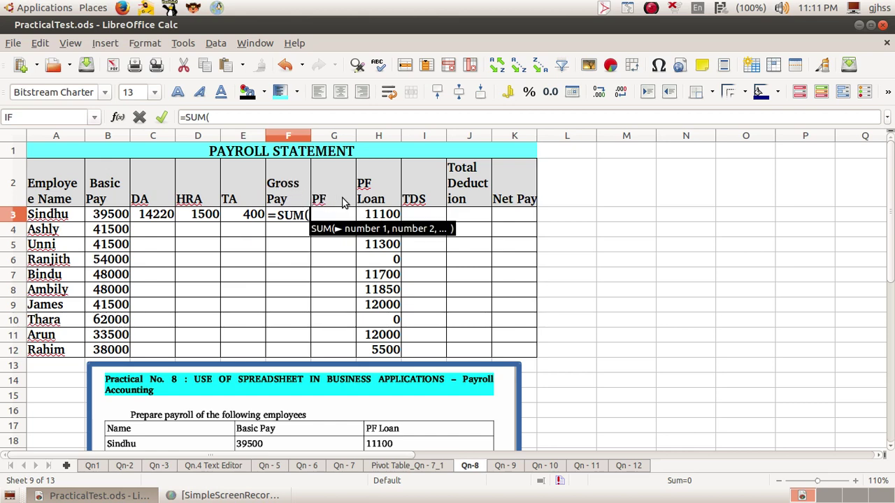
left_click_drag(127, 218, 238, 219)
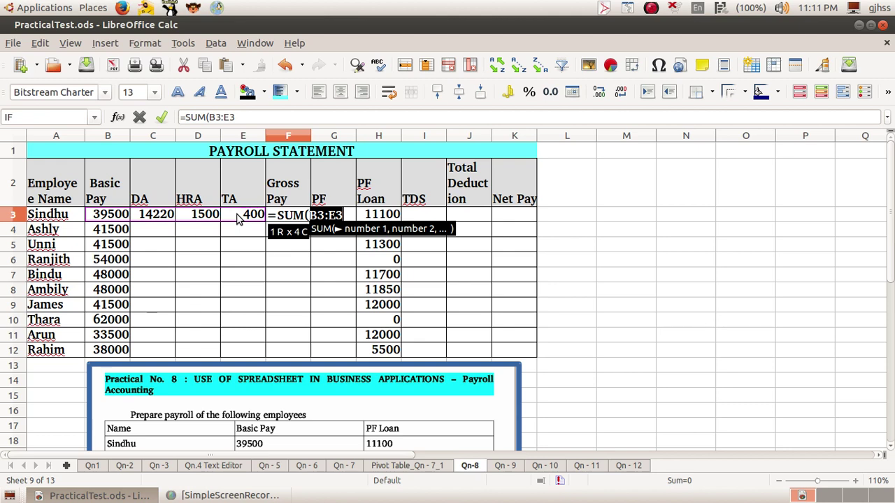
type(")")
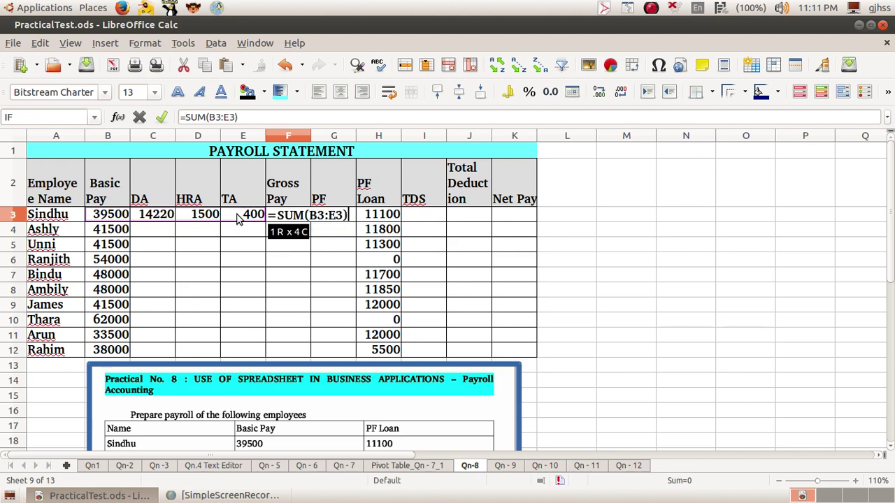
key("Return")
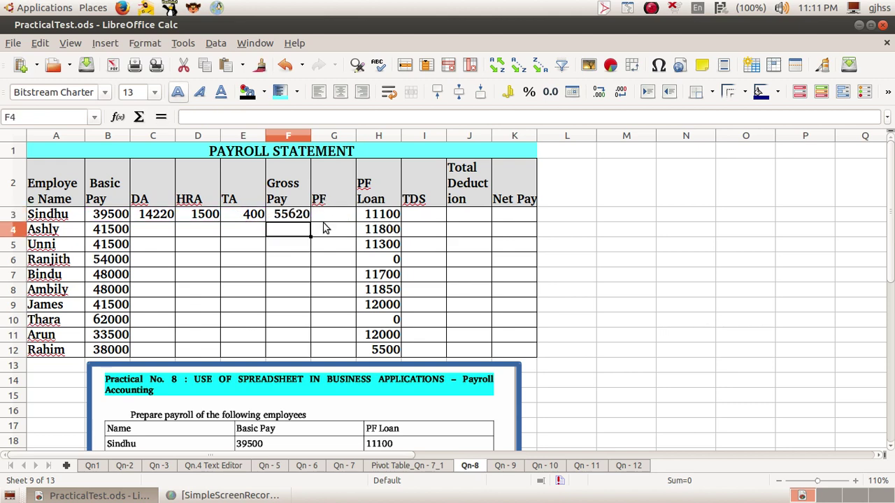
Step: Calculate the first employee's PF subscription in G3 as 10% of gross pay with the formula =F3*10%
left_click(324, 218)
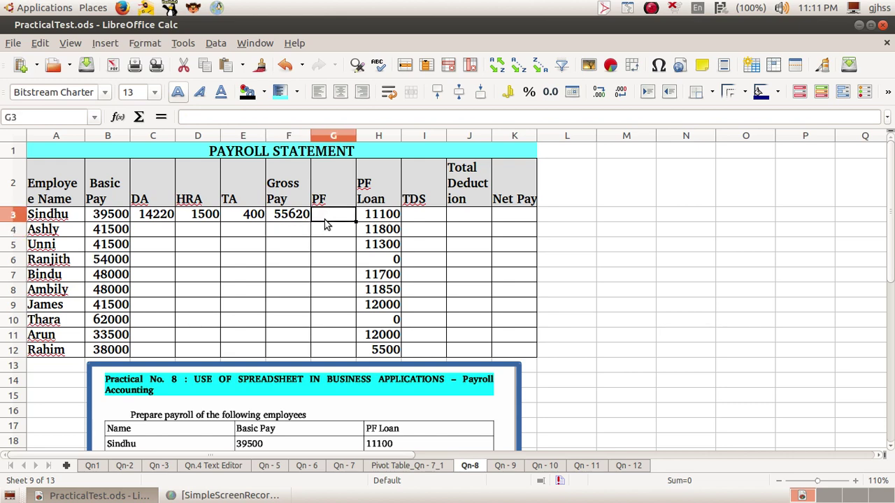
type("=")
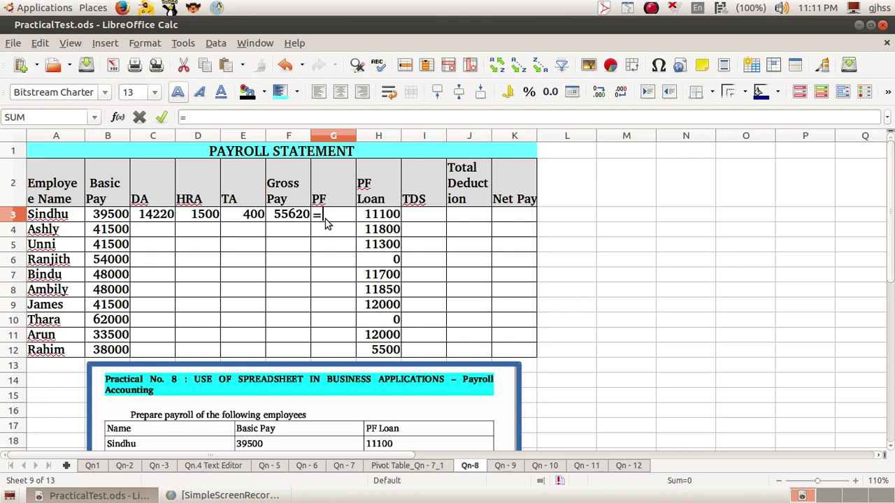
left_click(294, 218)
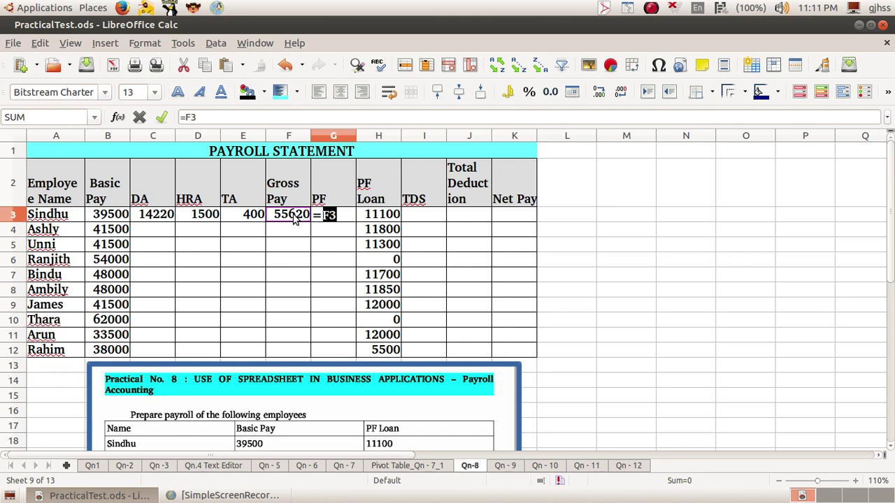
type("*10%")
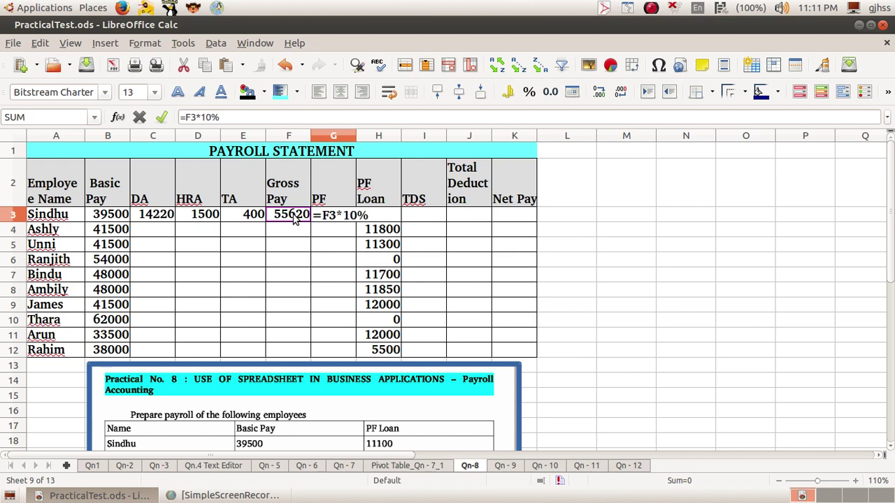
key("Return")
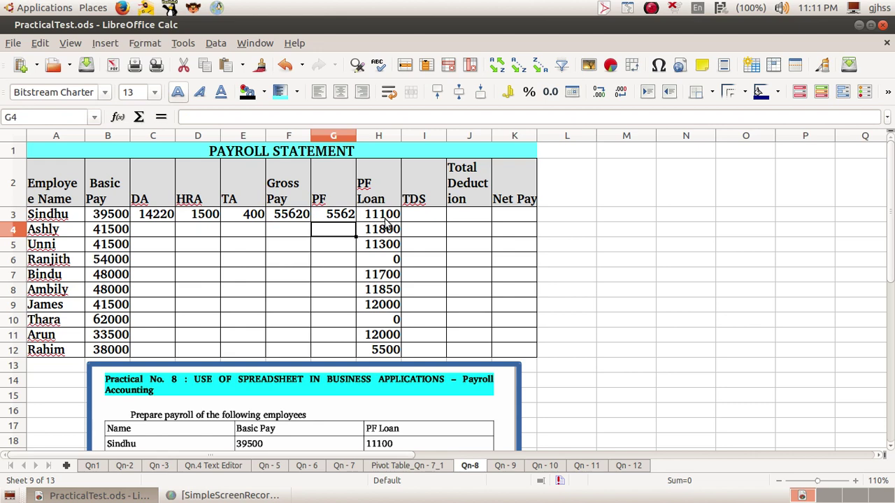
Step: Calculate the first employee's TDS in I3 with the formula =IF(F3>60000,F3*20%,F3*10%)
left_click(424, 221)
type("=IF")
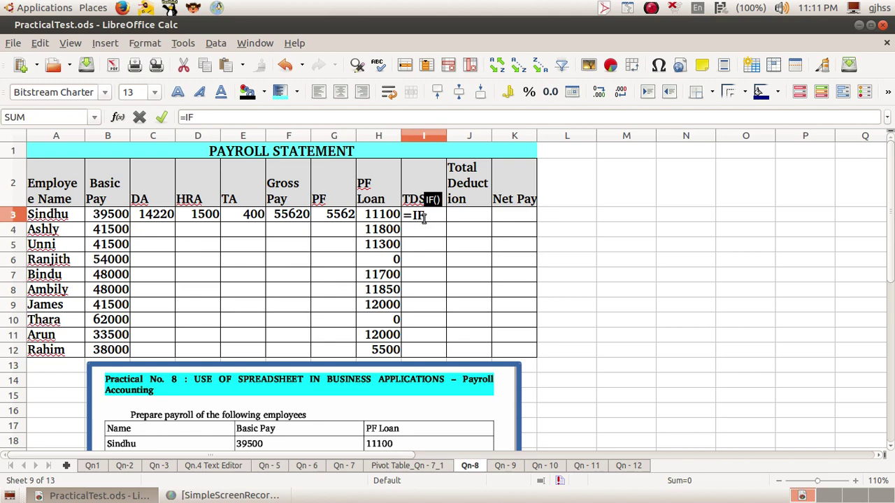
type("(")
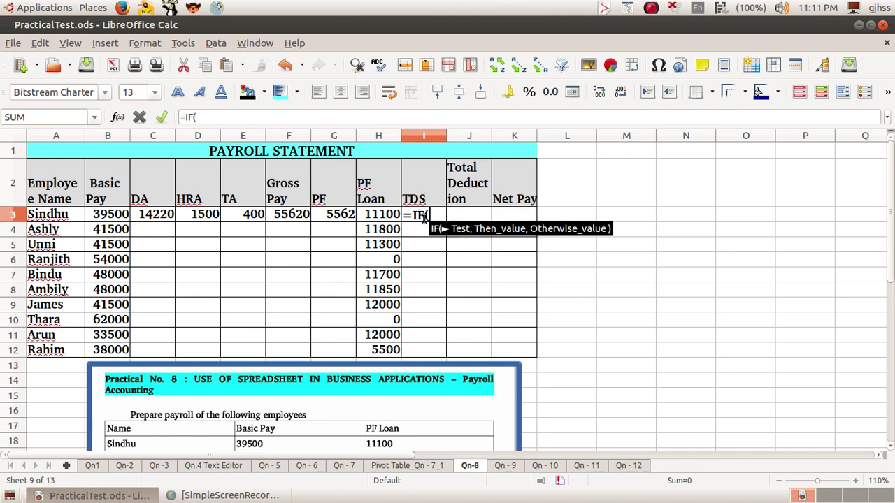
left_click(279, 221)
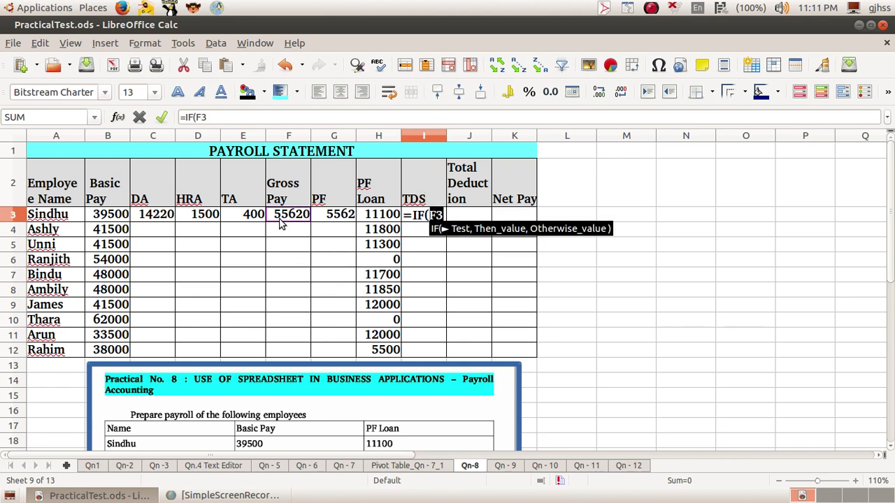
type(">")
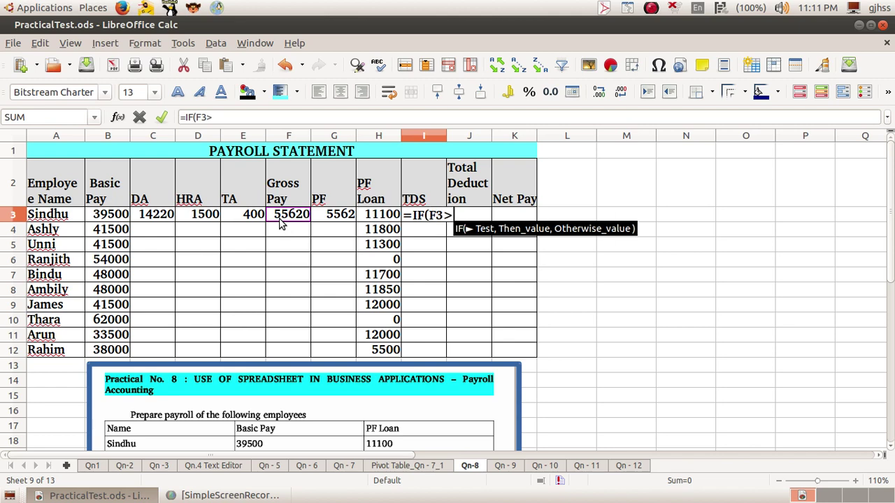
type("6000")
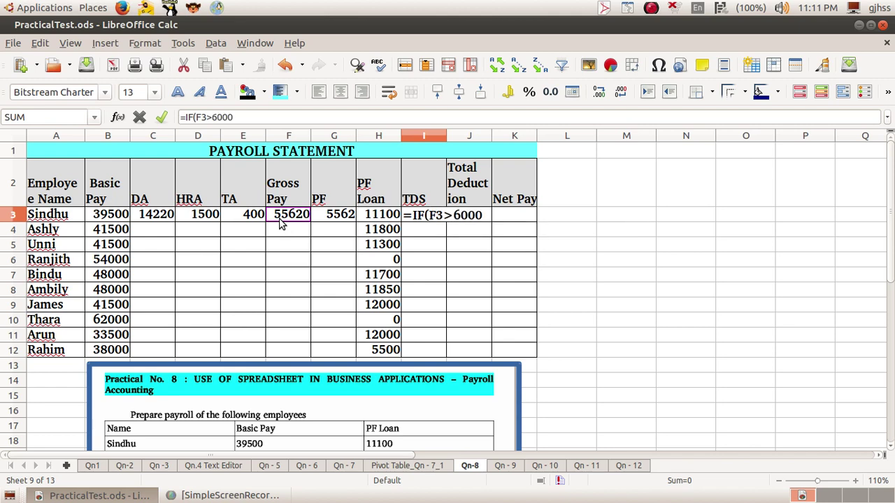
type("0,")
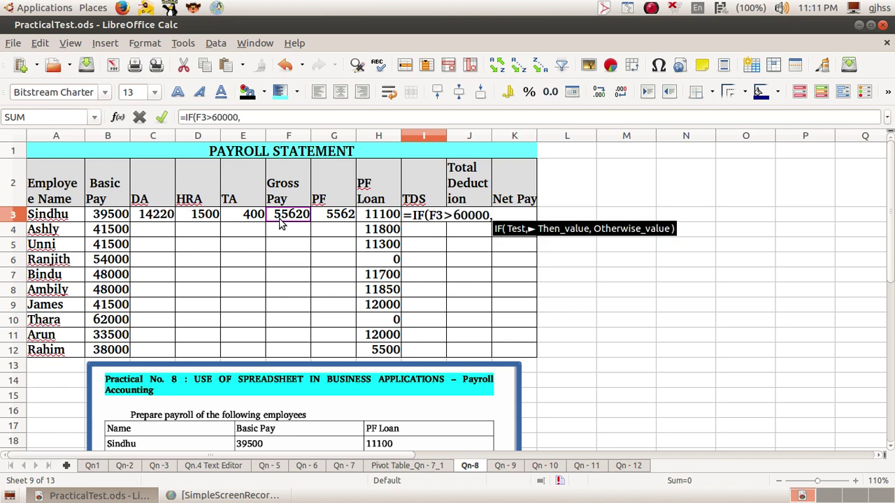
left_click(279, 223)
type("*20")
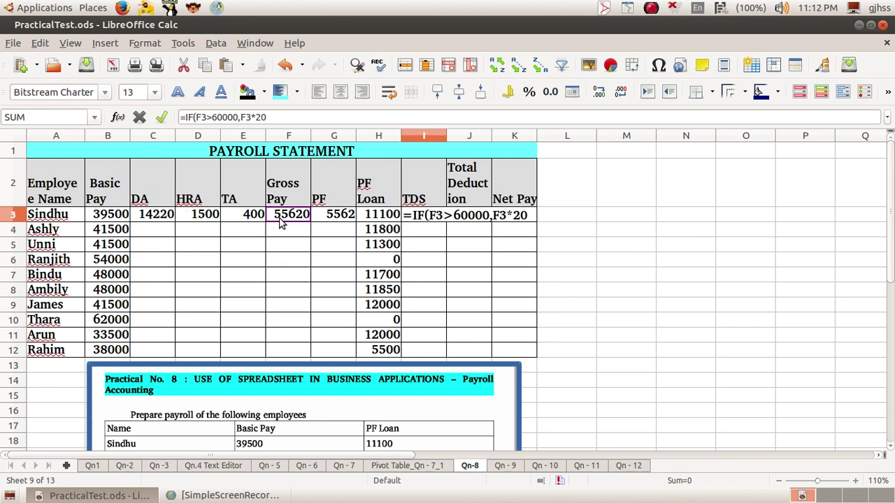
type("%")
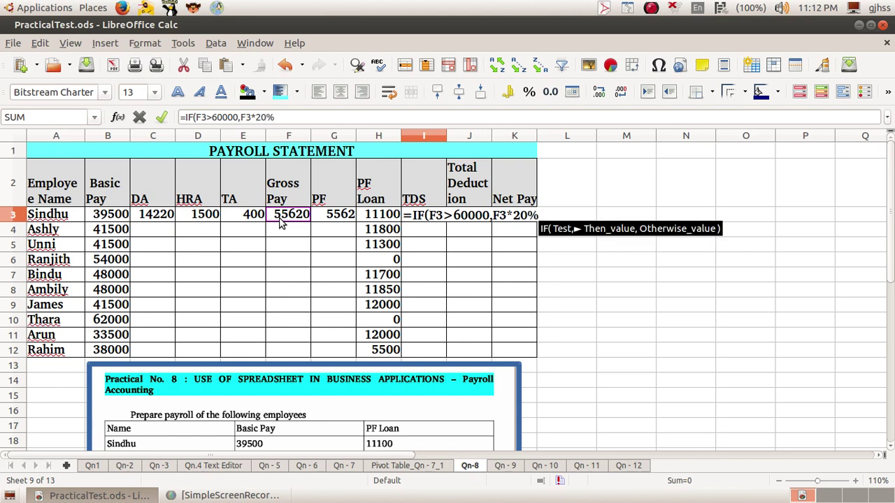
type(",")
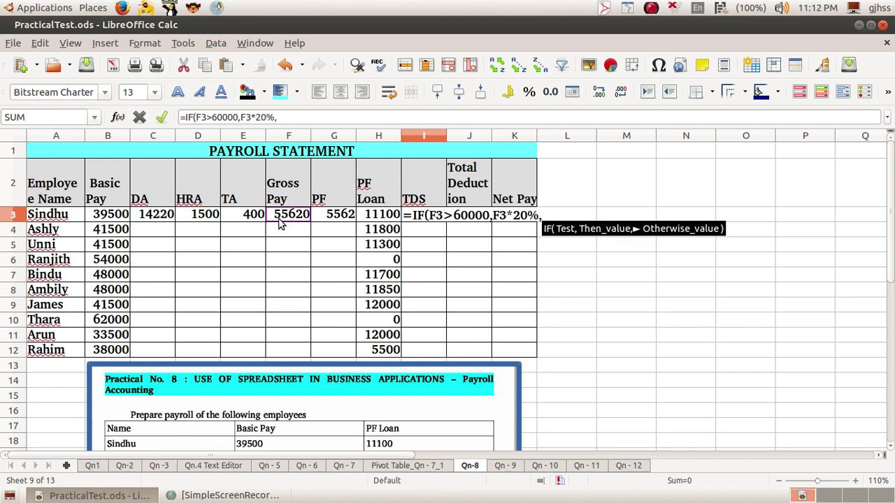
left_click(279, 218)
type("*10")
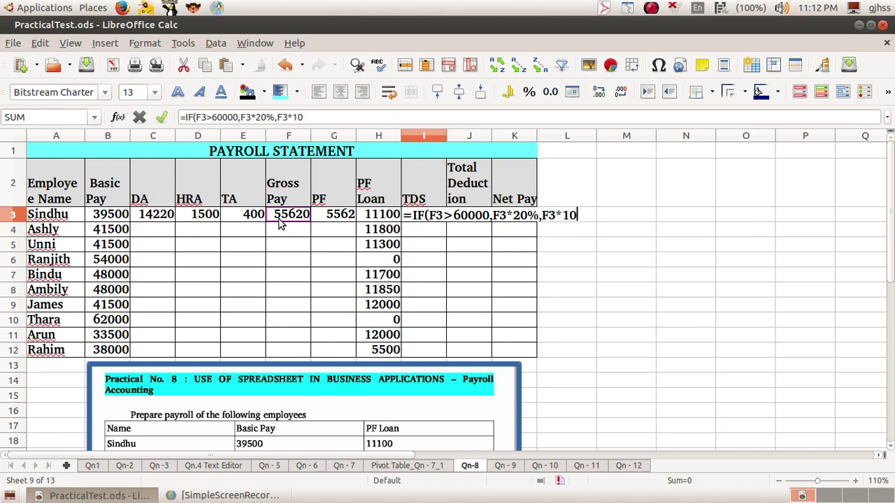
type("%")
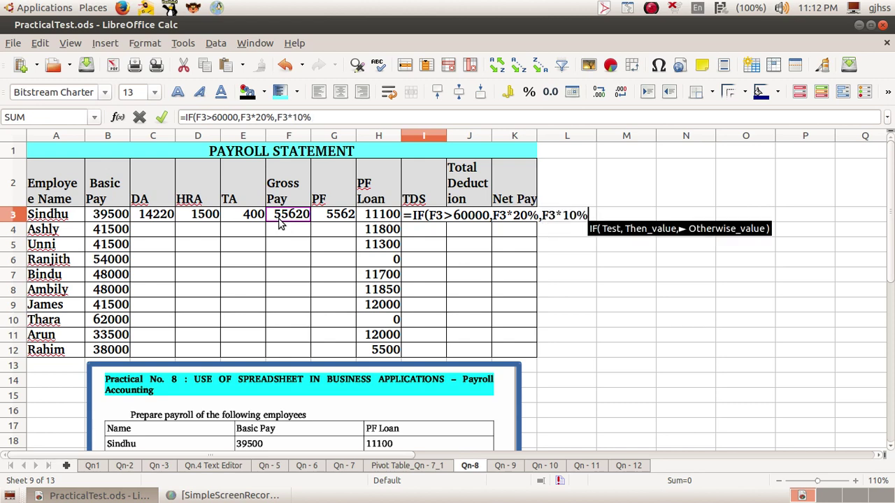
type(")")
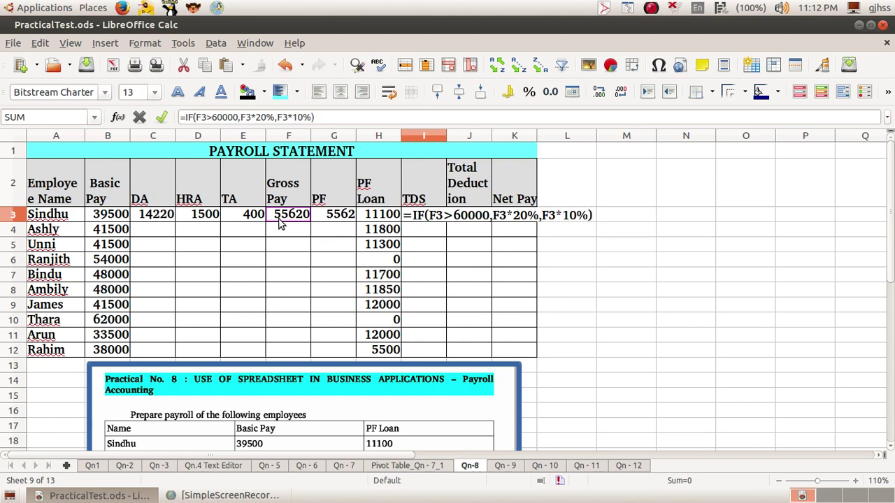
key("Return")
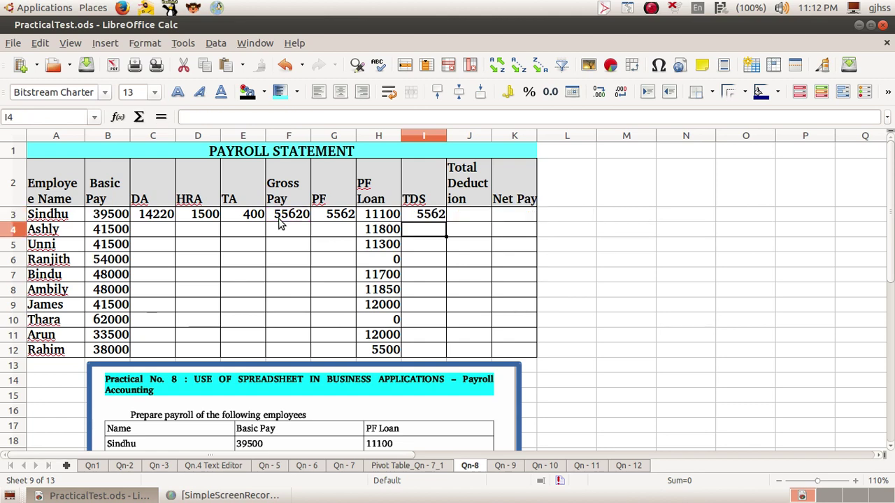
Step: Calculate the first employee's total deduction in J3 with the formula =SUM(G3:I3)
left_click(468, 221)
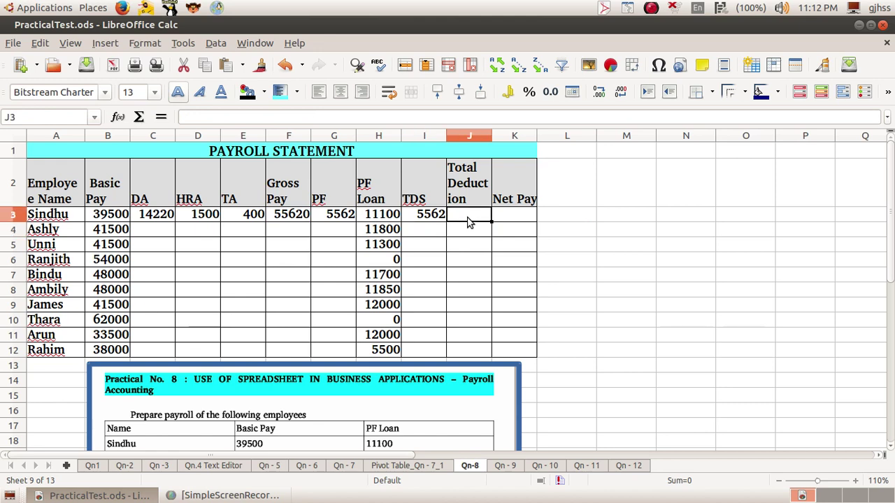
type("=")
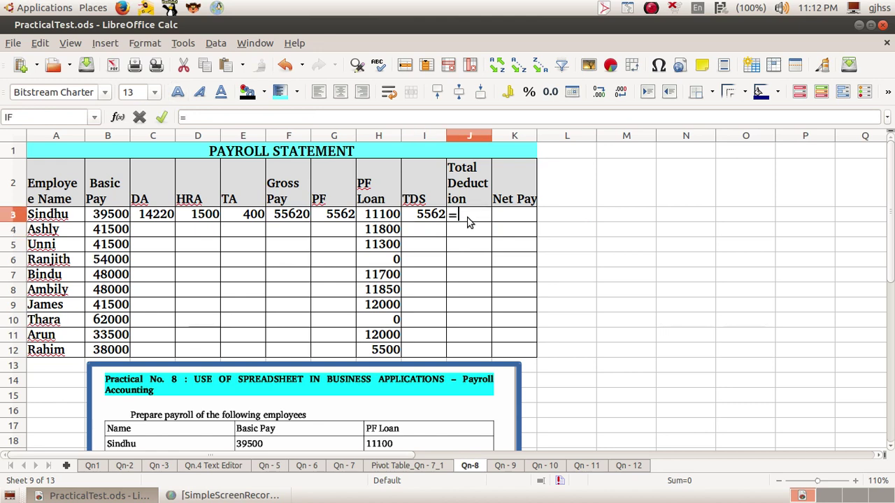
type("SUM")
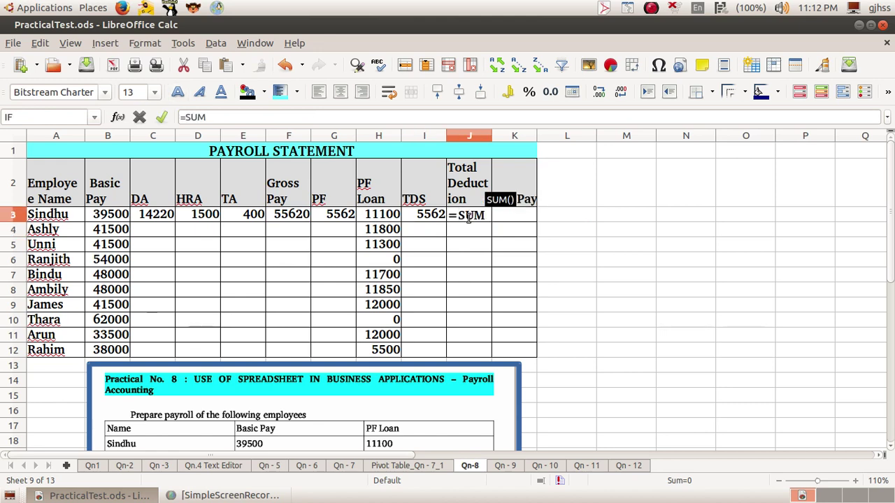
type("(")
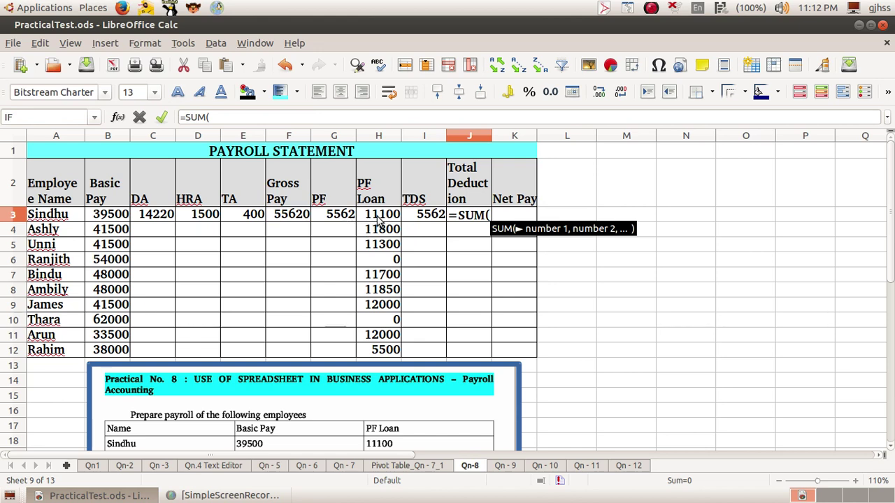
left_click_drag(335, 221, 428, 218)
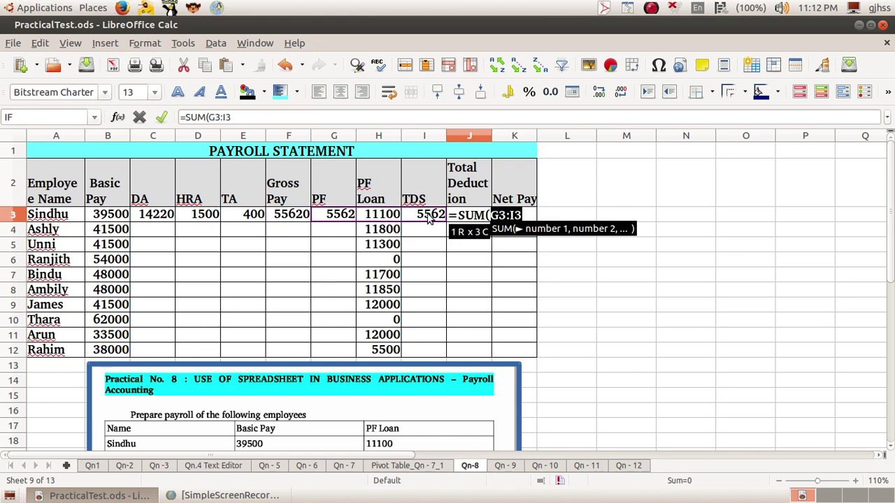
type(")")
key("Return")
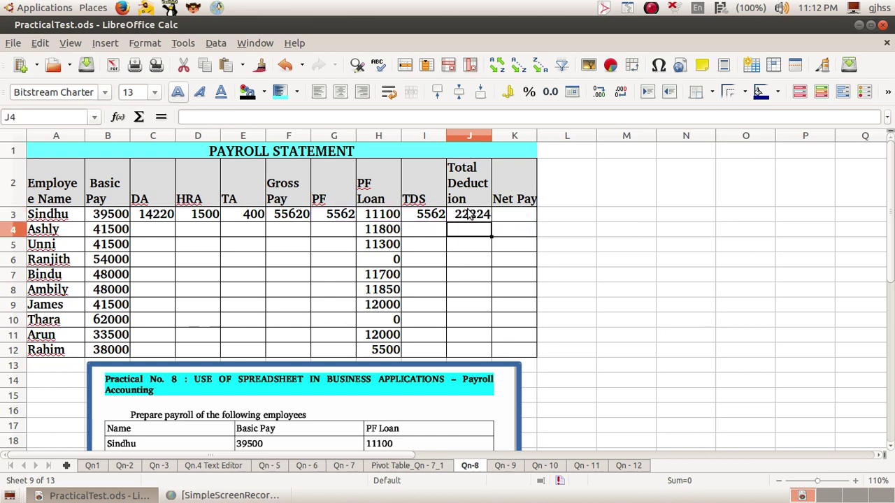
Step: Calculate the first employee's net pay in K3 as gross pay minus total deduction with the formula =F3-J3
left_click(510, 216)
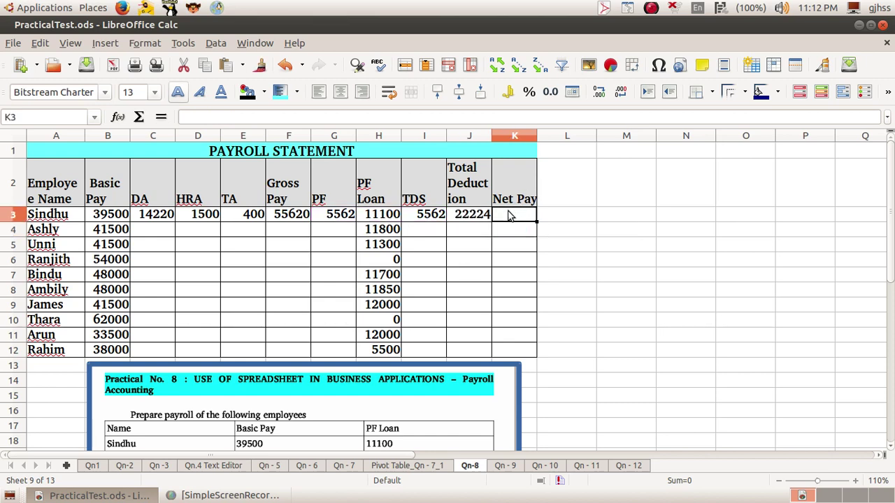
type("=")
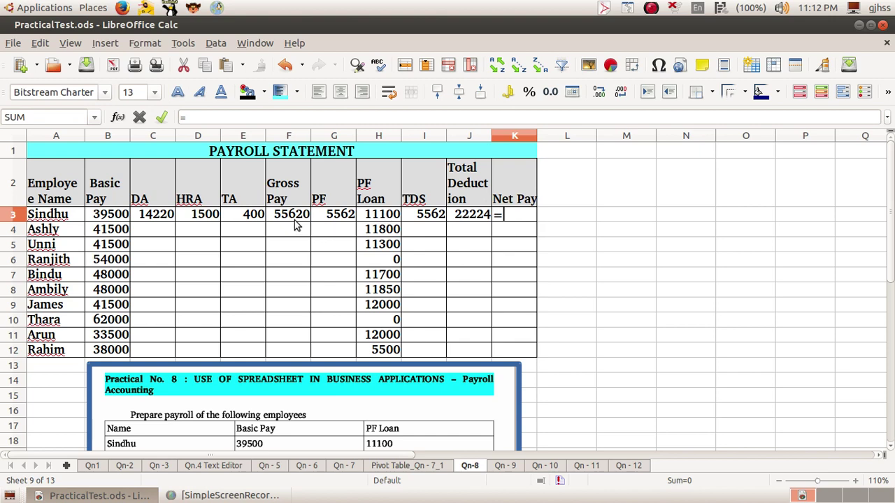
left_click(292, 219)
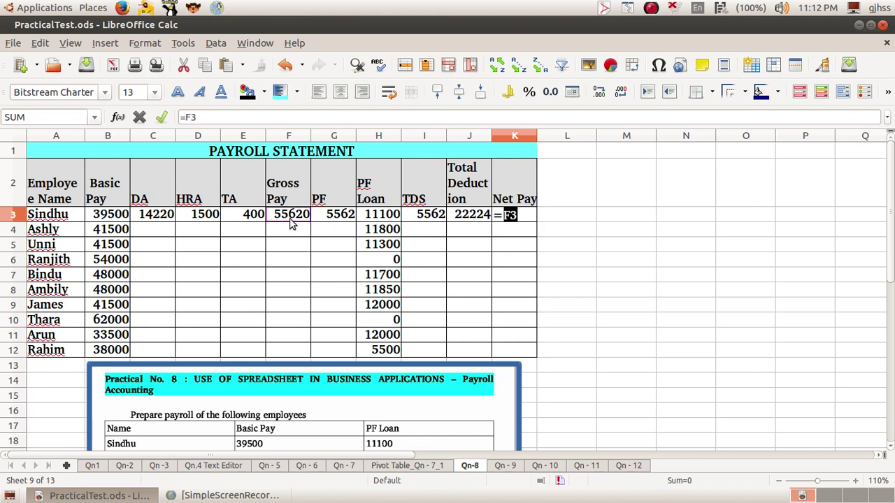
type("-")
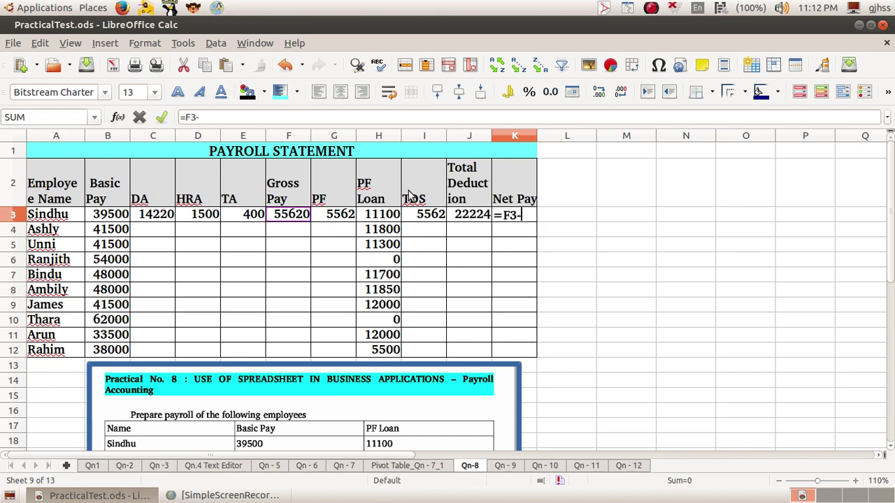
left_click(461, 220)
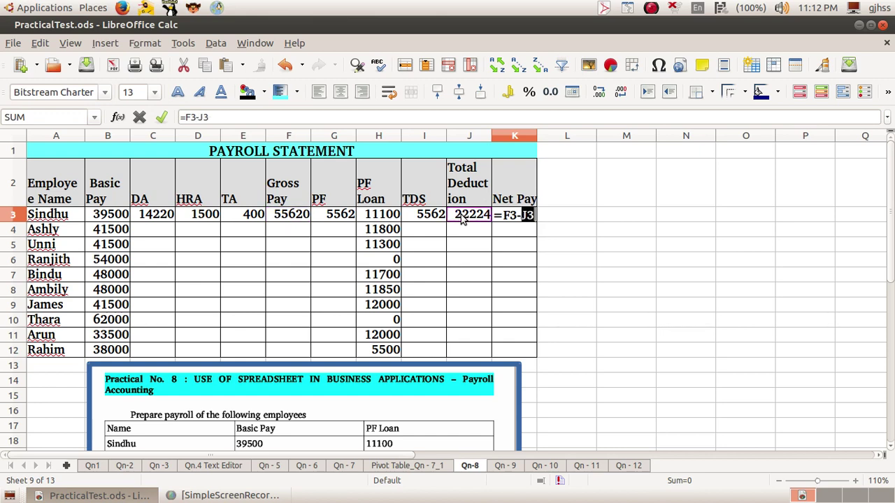
key("Return")
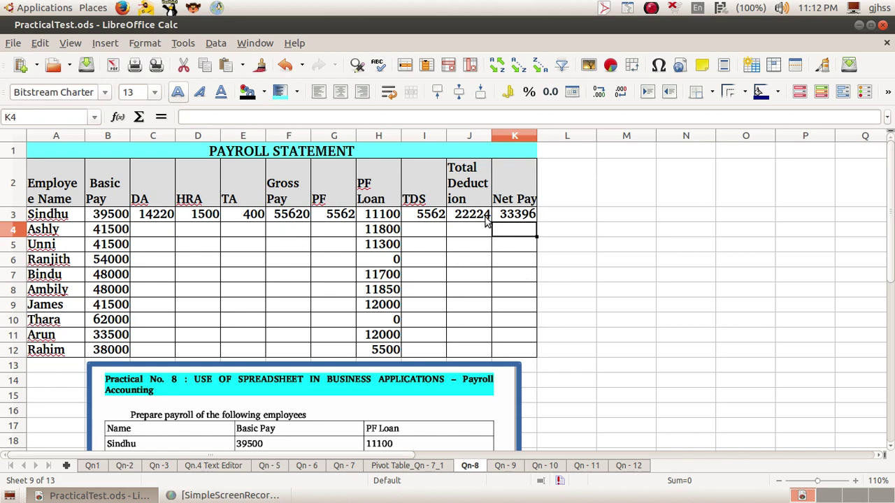
Step: Fill the DA, HRA, TA, gross pay and PF entries from row 3 down to row 12 across C3:G12
left_click_drag(142, 218, 201, 221)
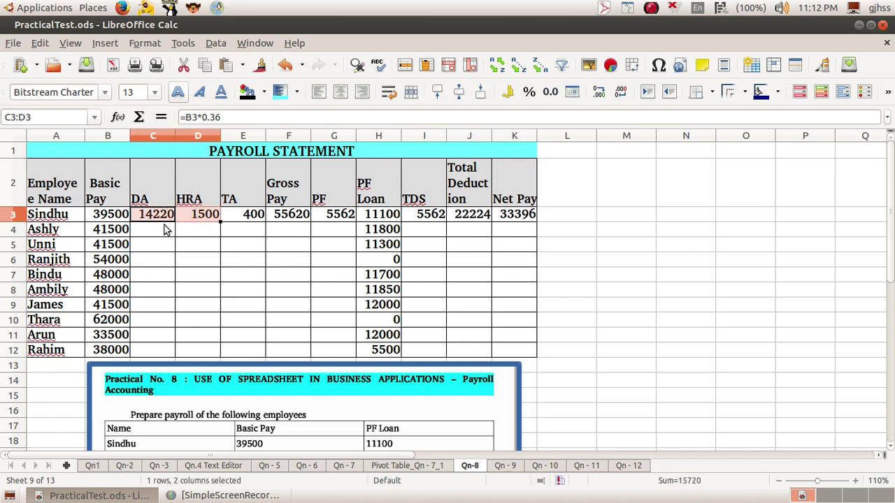
left_click(172, 220)
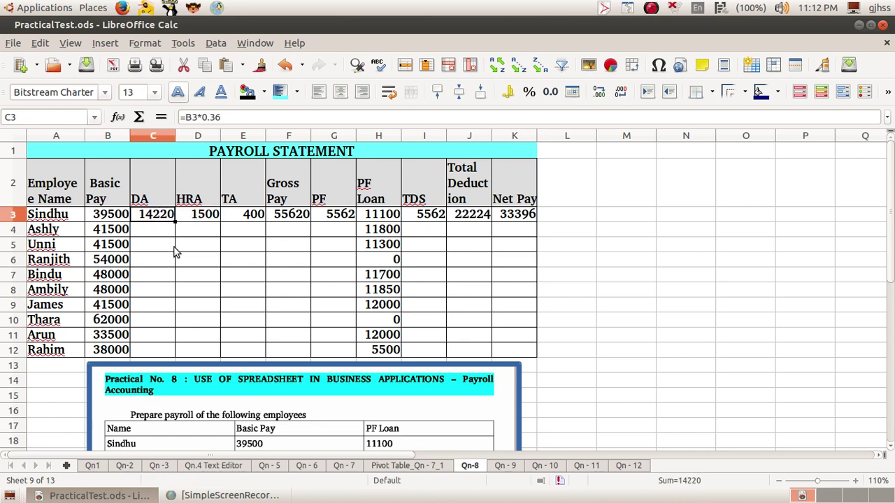
left_click(176, 253)
left_click(161, 221)
left_click_drag(165, 222, 318, 349)
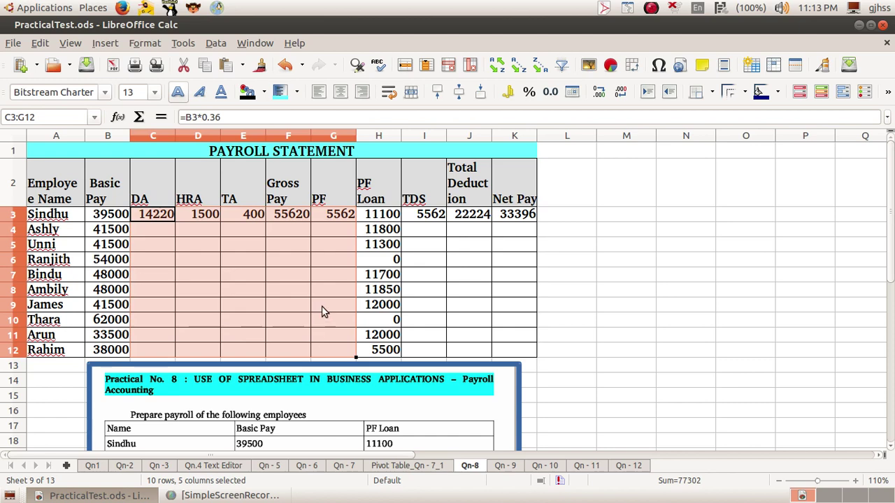
key("ctrl+d")
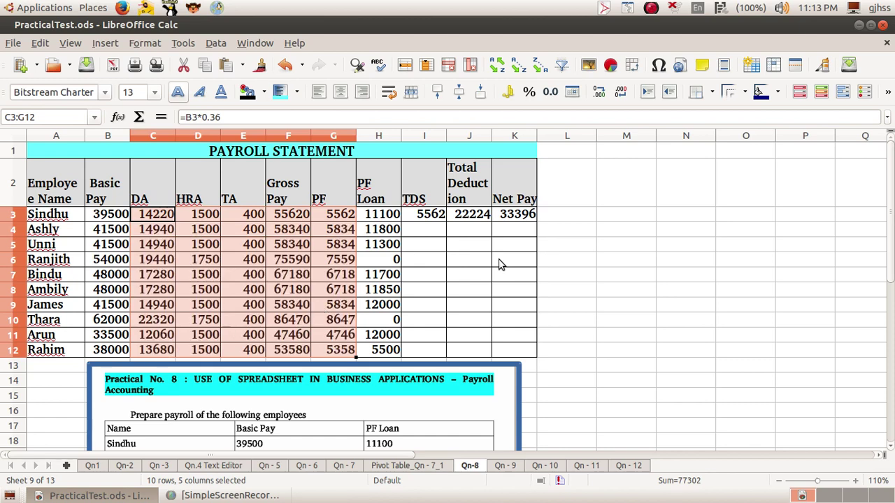
Step: Fill the TDS, total deduction and net pay formulas from row 3 down to row 12 across I3:K12
left_click(464, 260)
left_click_drag(424, 218, 465, 320)
left_click(443, 242)
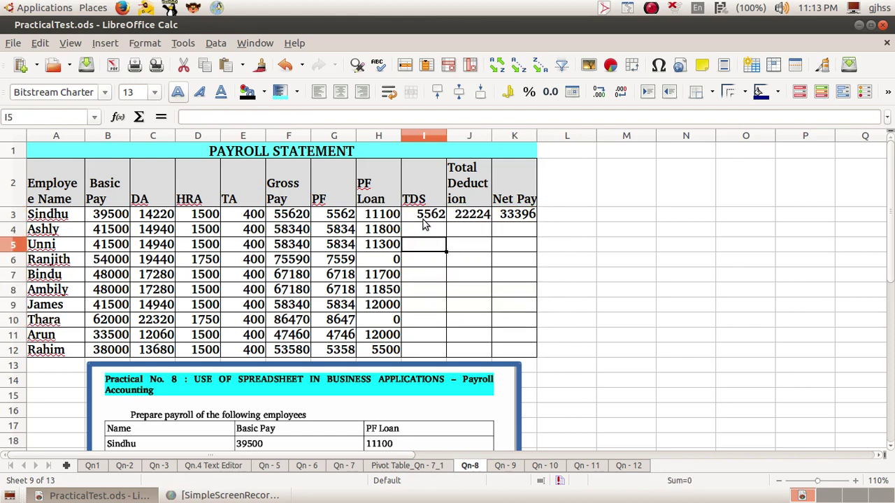
left_click_drag(423, 218, 500, 355)
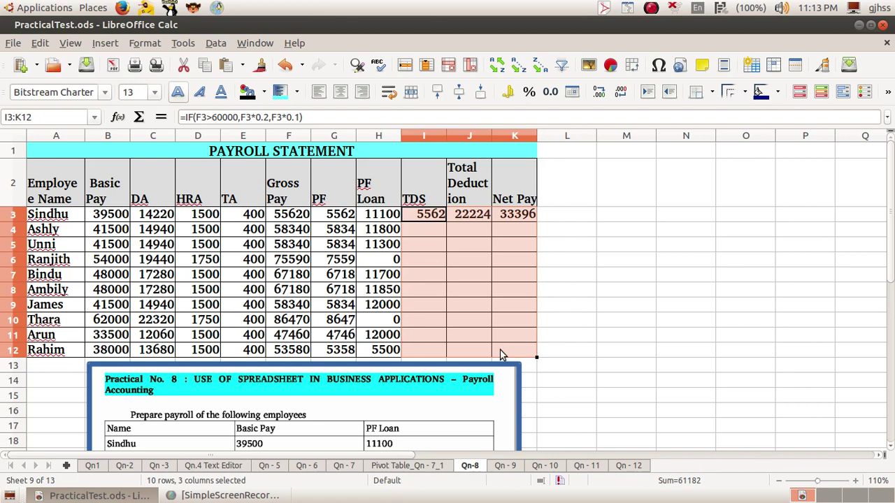
key("ctrl+d")
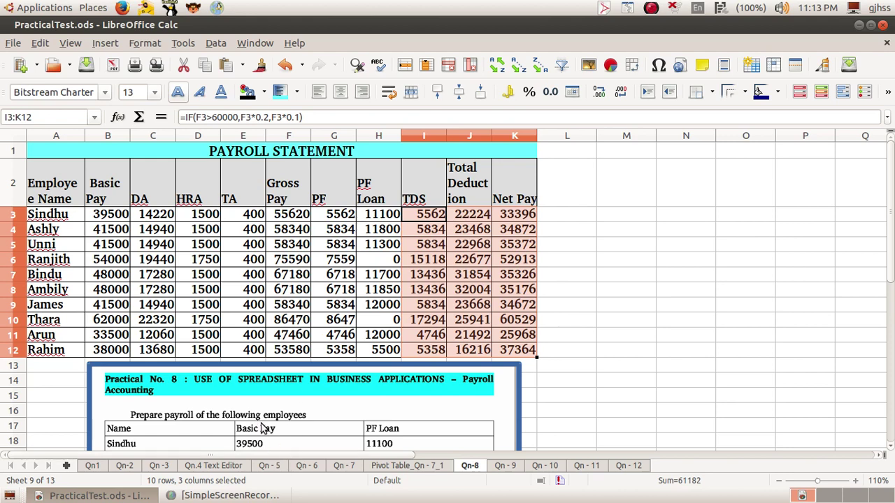
Step: On sheet Qn - 9, calculate the machinery's total cost in H2 with the formula =SUM(B2:E2)
left_click(505, 467)
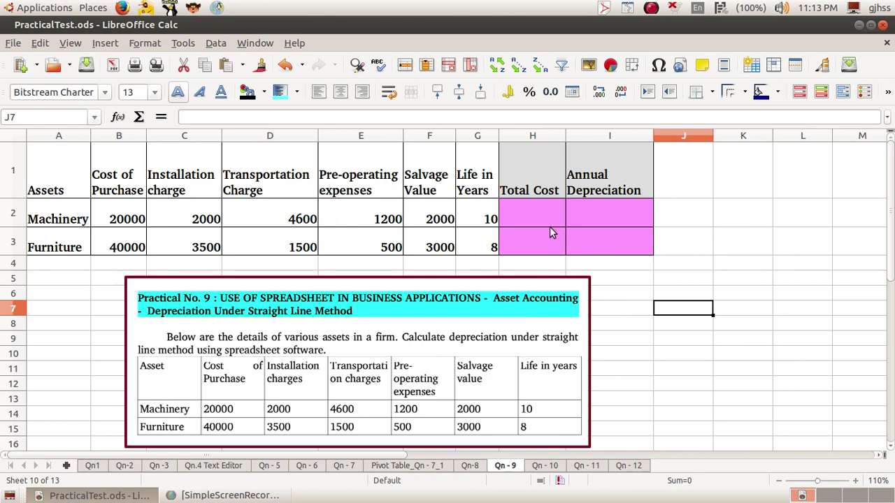
left_click(530, 221)
type("=")
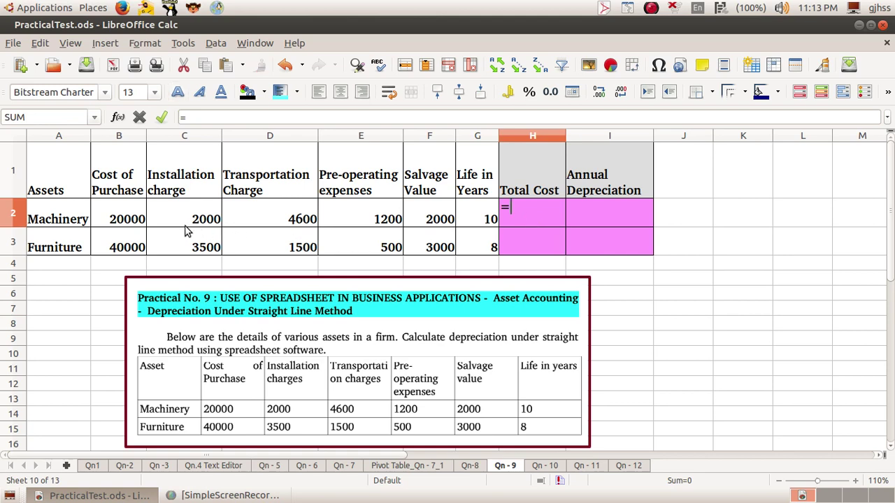
type("SU")
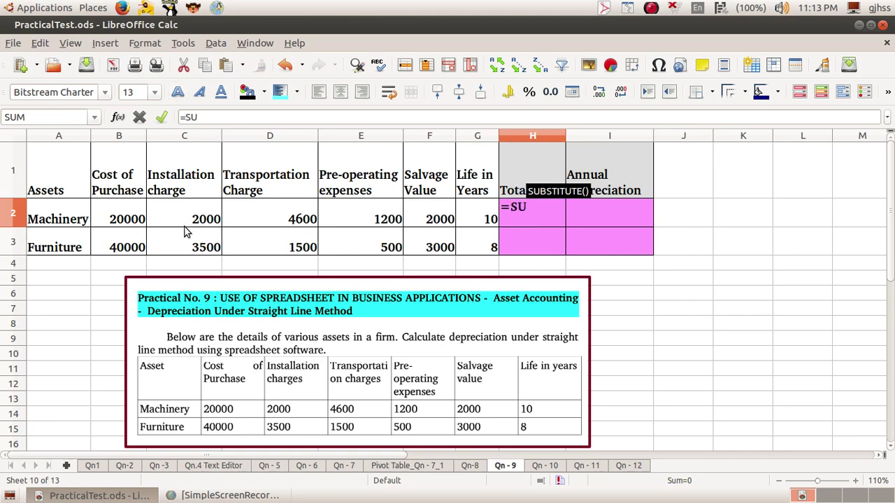
type("M(")
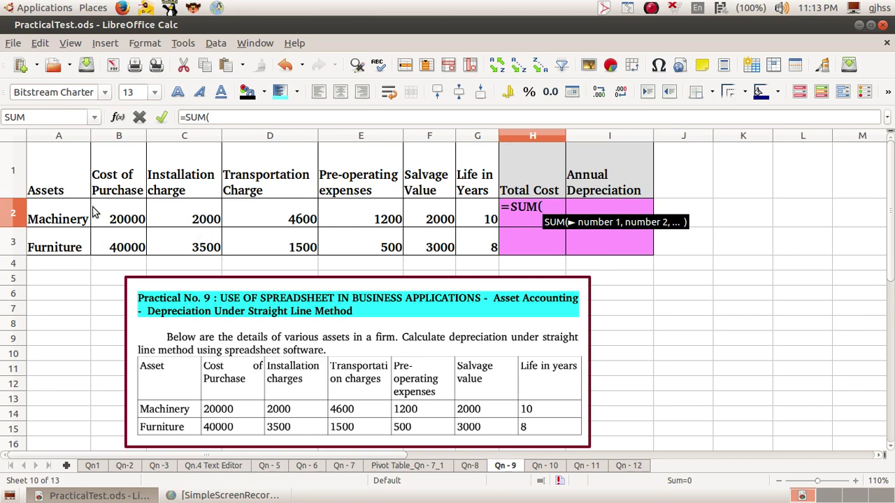
left_click_drag(127, 223, 360, 225)
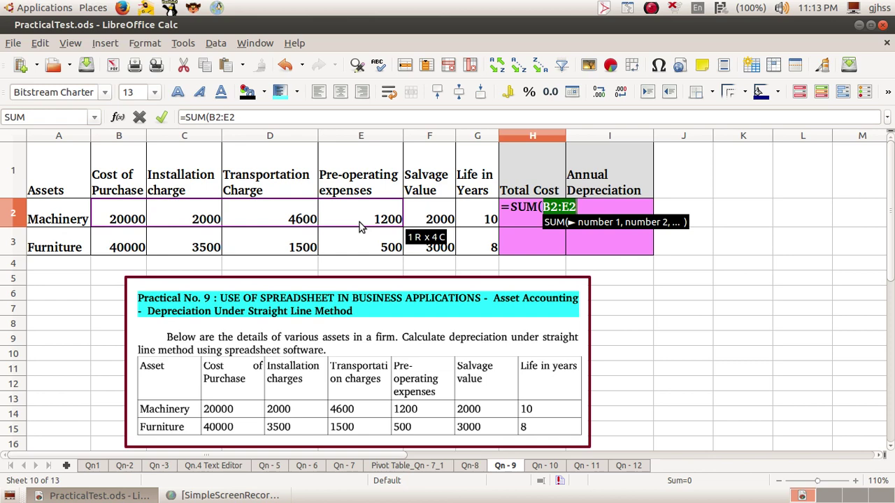
type(")")
key("Return")
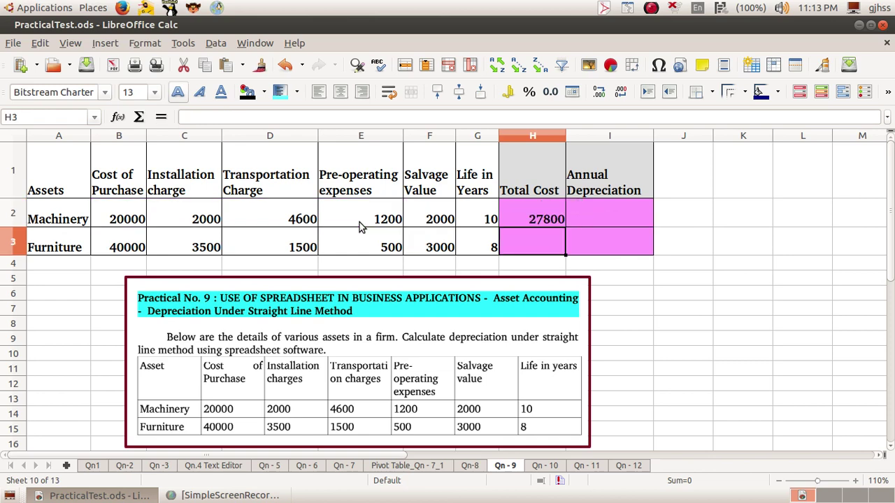
Step: Calculate the machinery's annual straight-line depreciation in I2 with the formula =SLN(H2,F2,G2)
left_click(605, 218)
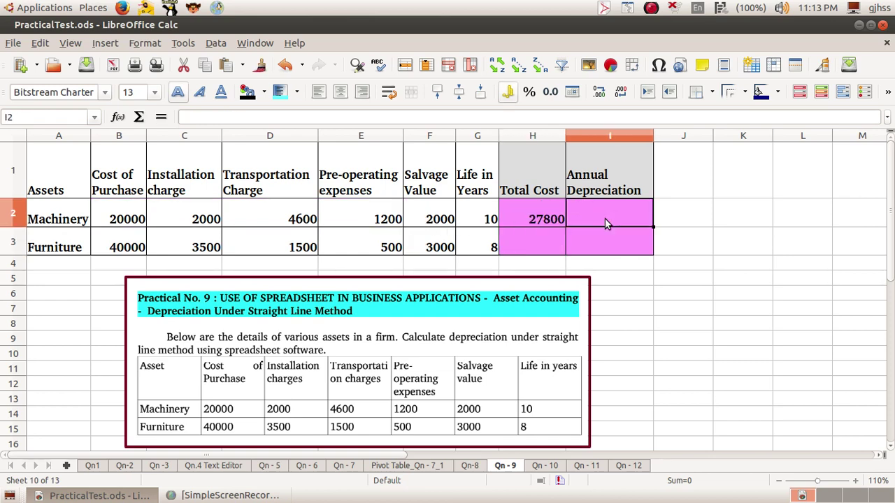
type("=SLN")
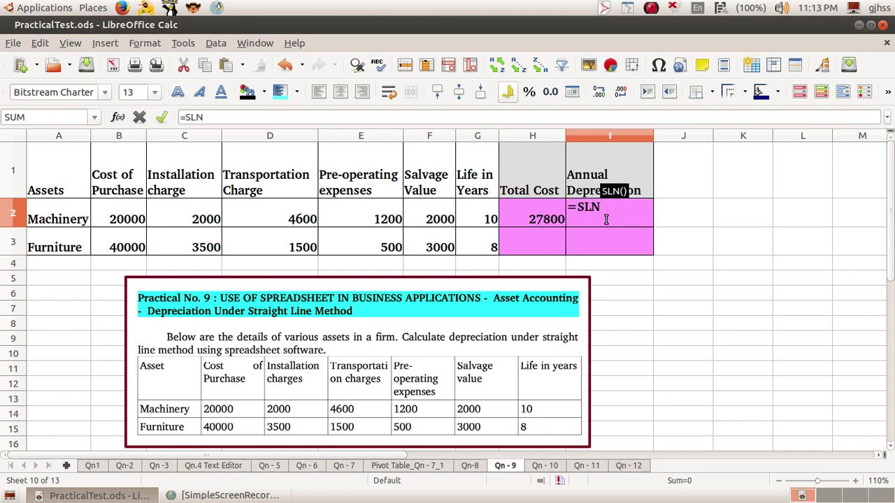
type("(")
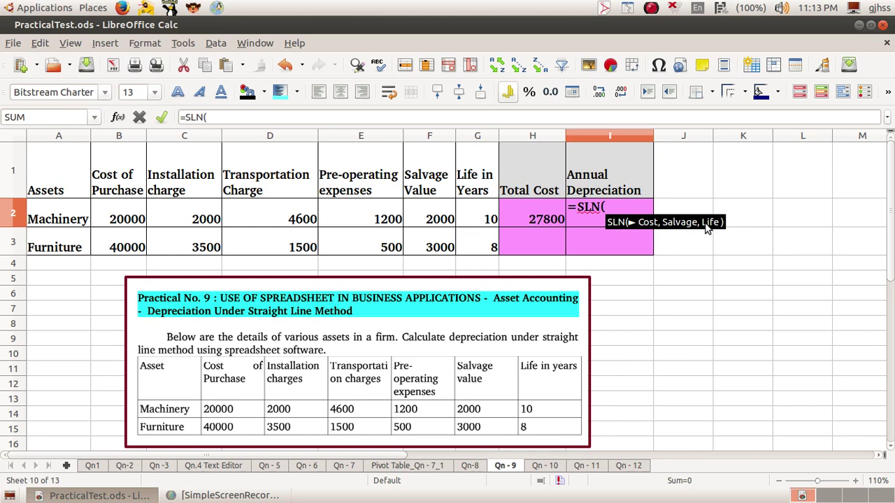
left_click(521, 221)
type(",")
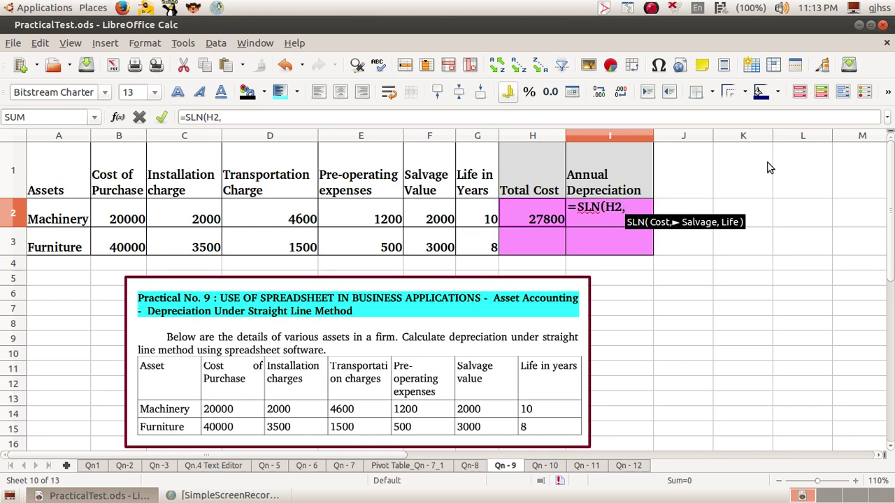
left_click(427, 217)
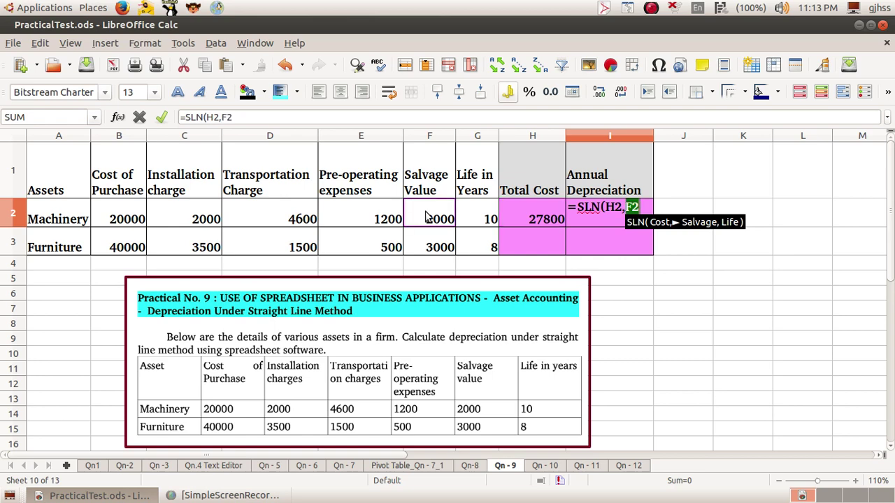
type(",")
left_click(475, 219)
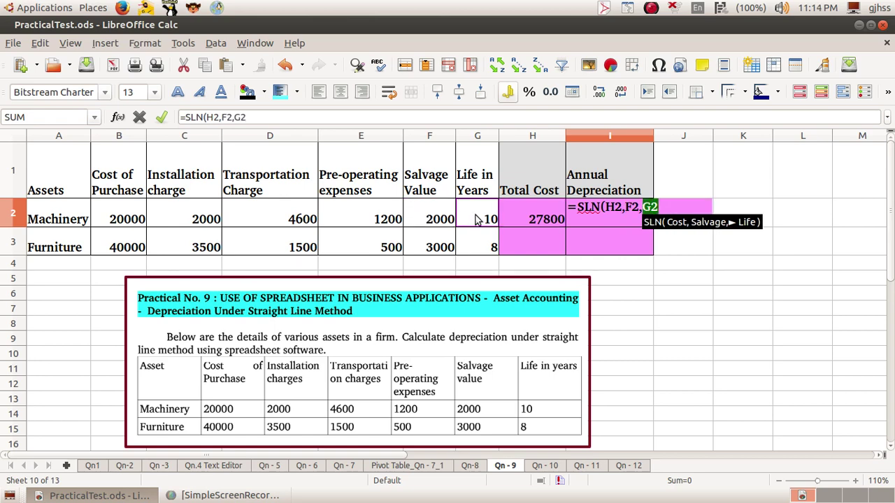
type(")")
key("Return")
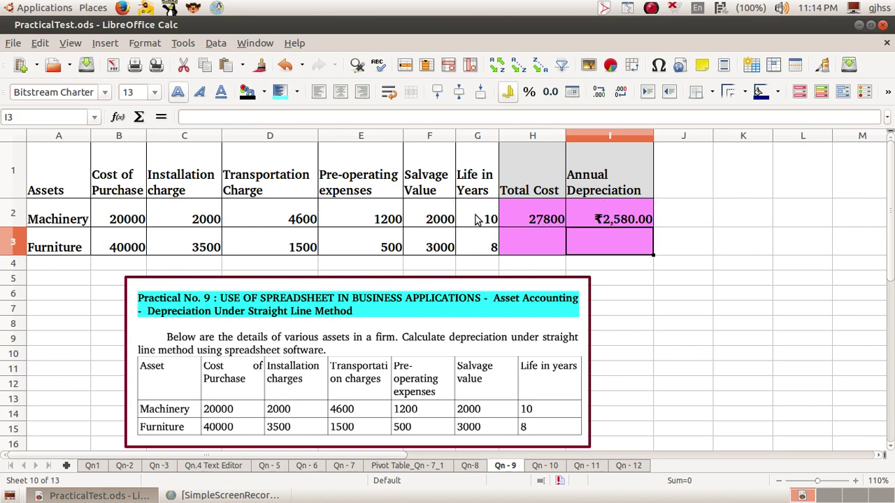
Step: Fill the total cost and annual depreciation formulas from row 2 down to the furniture row in H3 and I3
left_click(552, 226)
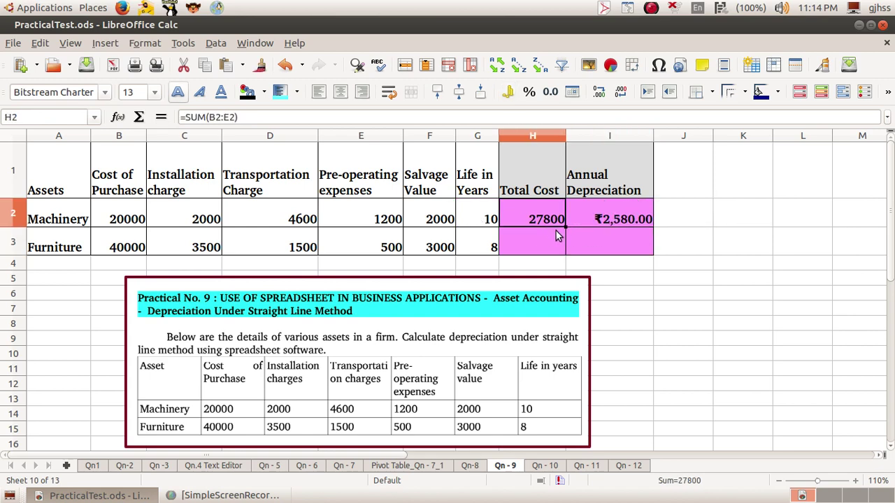
left_click_drag(565, 226, 557, 254)
left_click(655, 227)
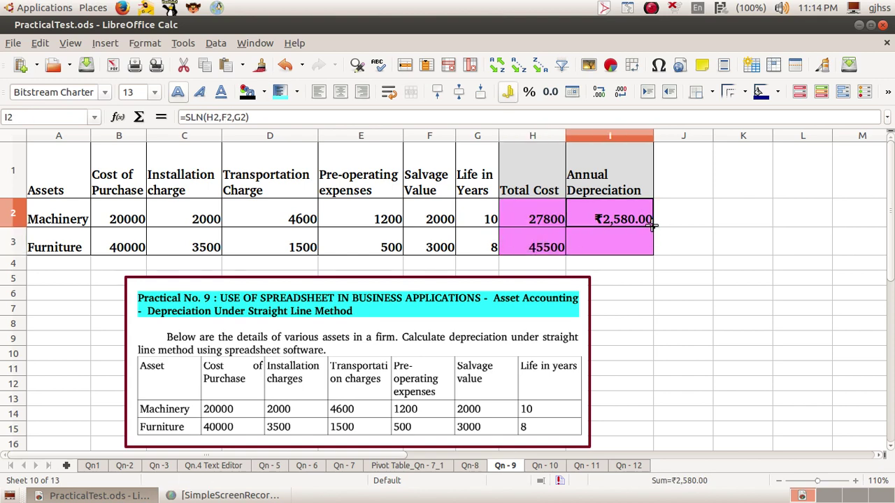
left_click_drag(654, 232, 627, 261)
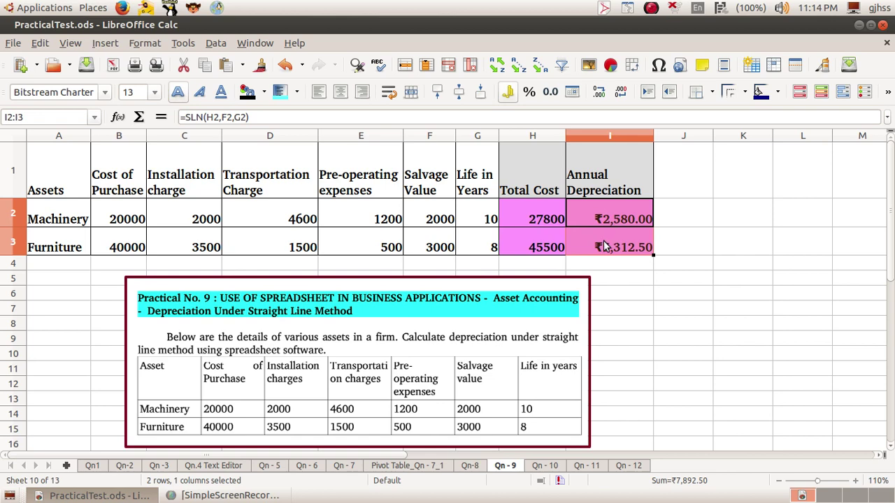
left_click(652, 7)
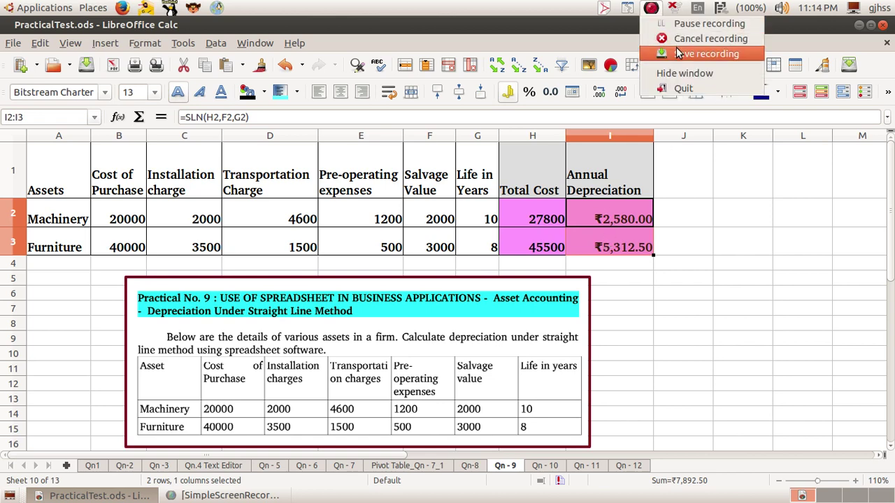